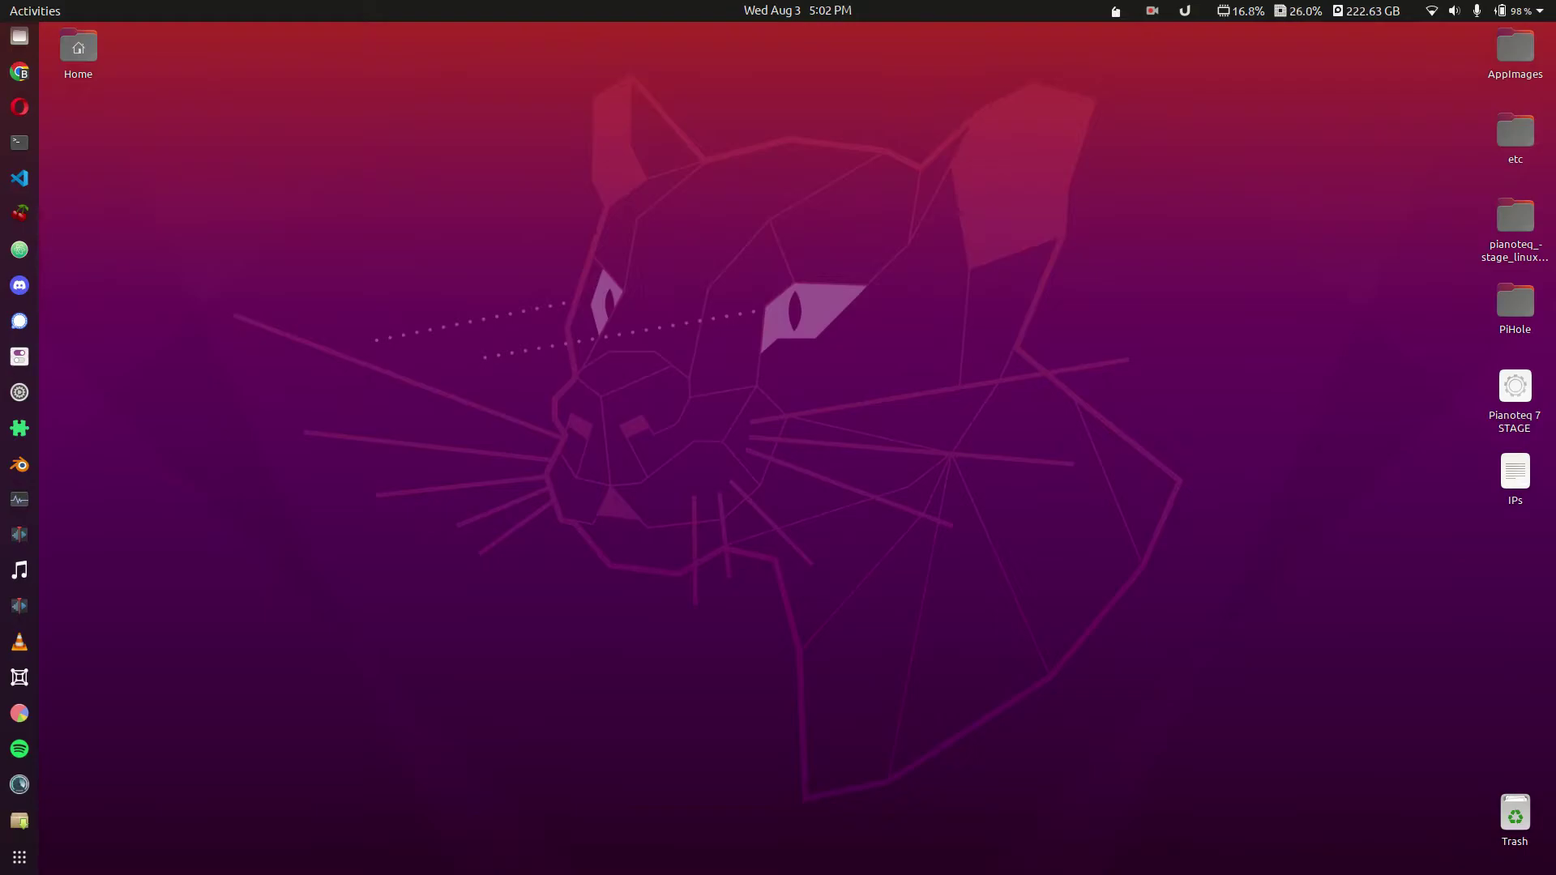
- Open a terminal, clear it, and type the baobab command
click(34, 140)
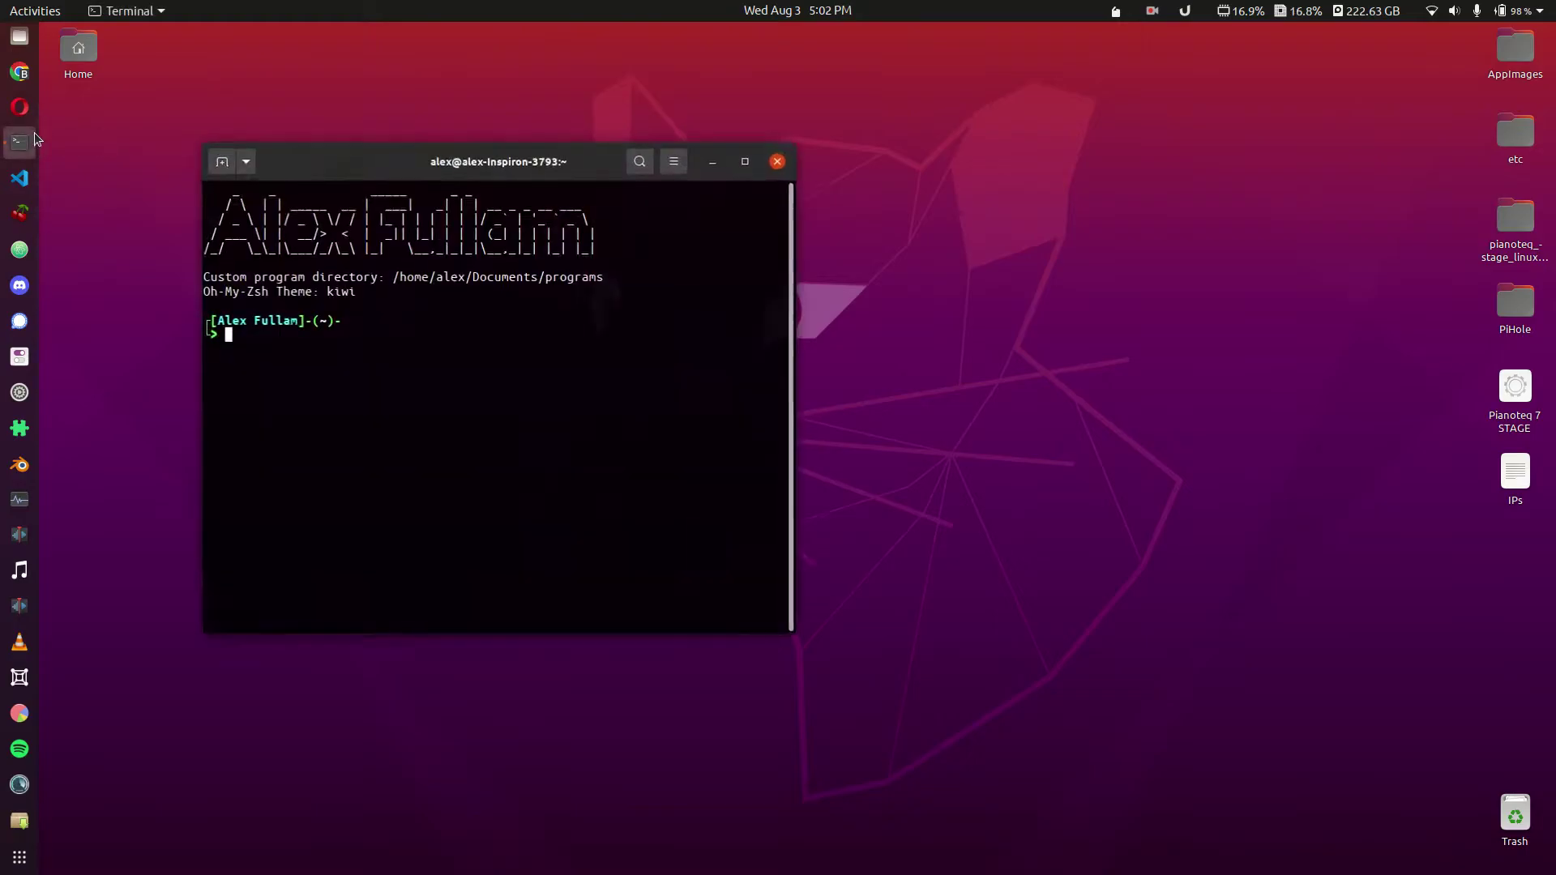
key(ctrl+l)
text(baobab)
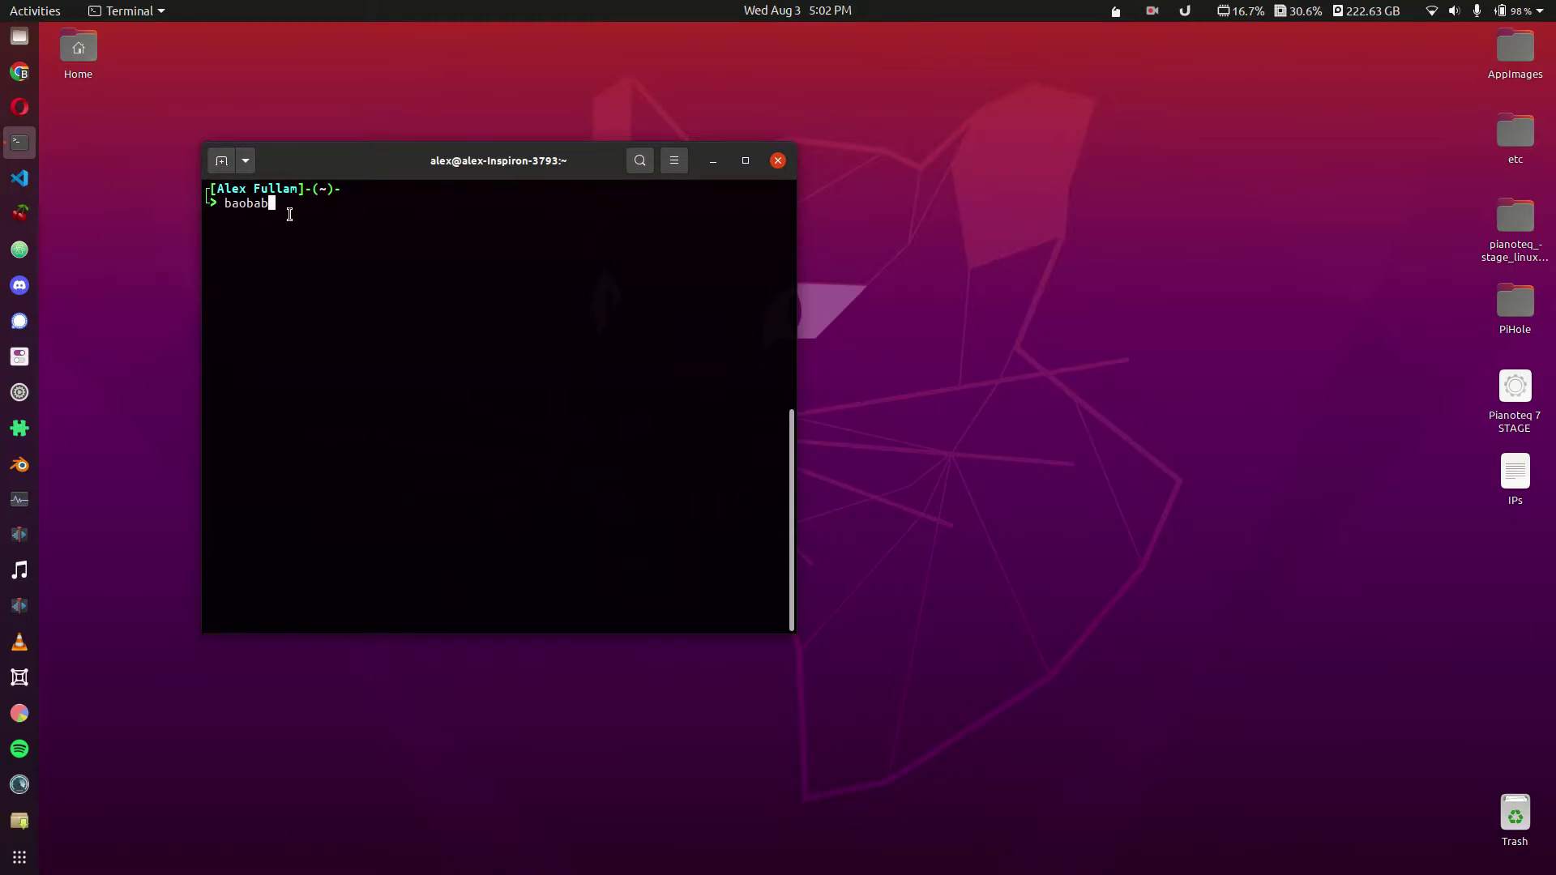
- Search the app overview for 'disk', then close it without launching anything
key(super)
text(disk)
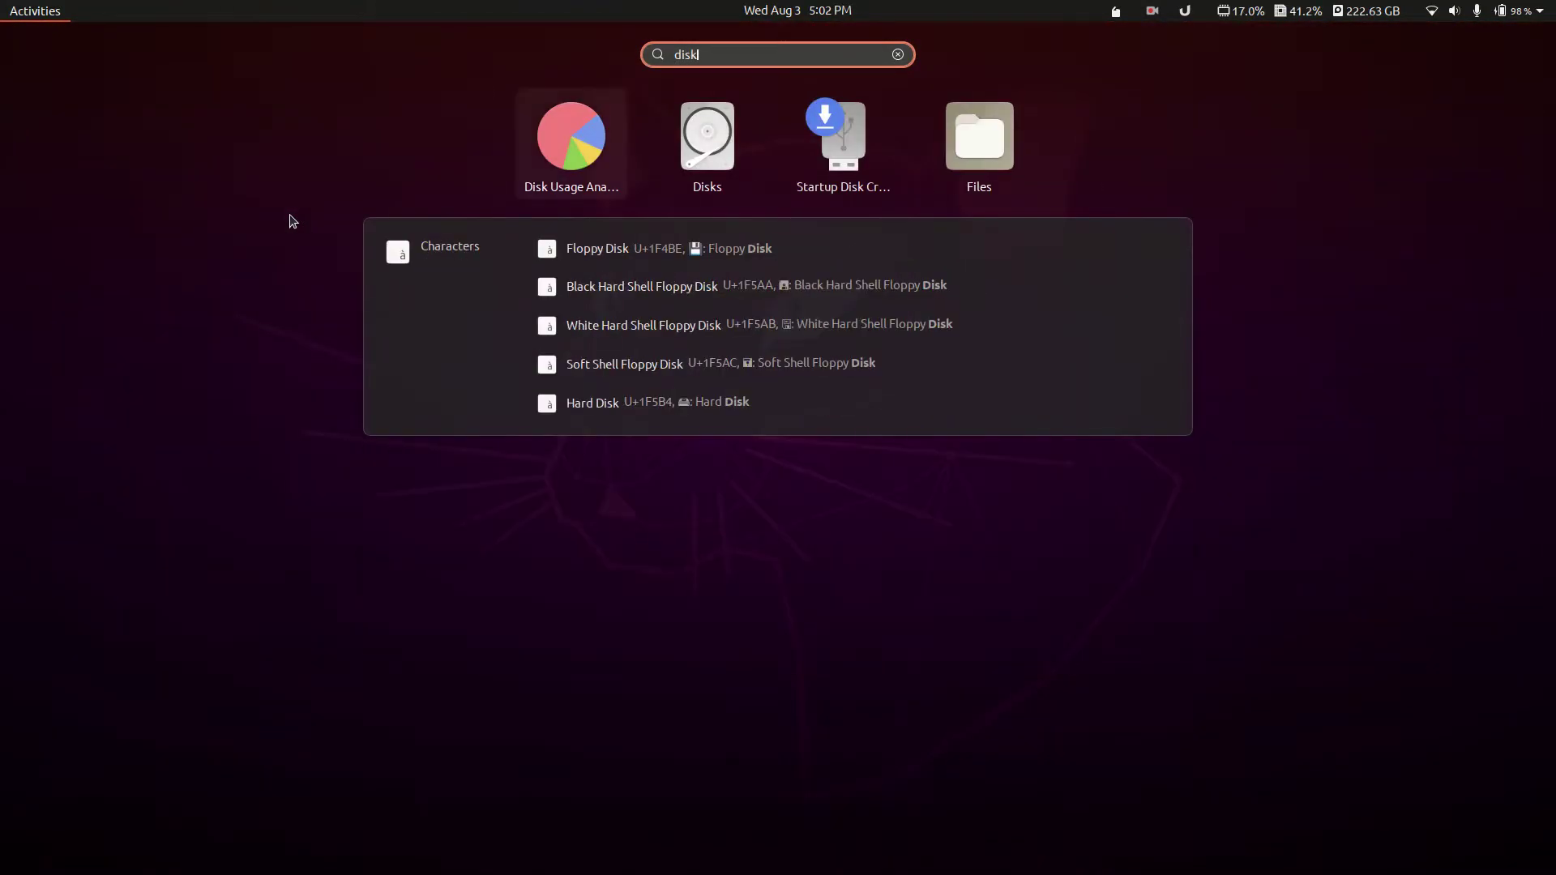
key(Escape)
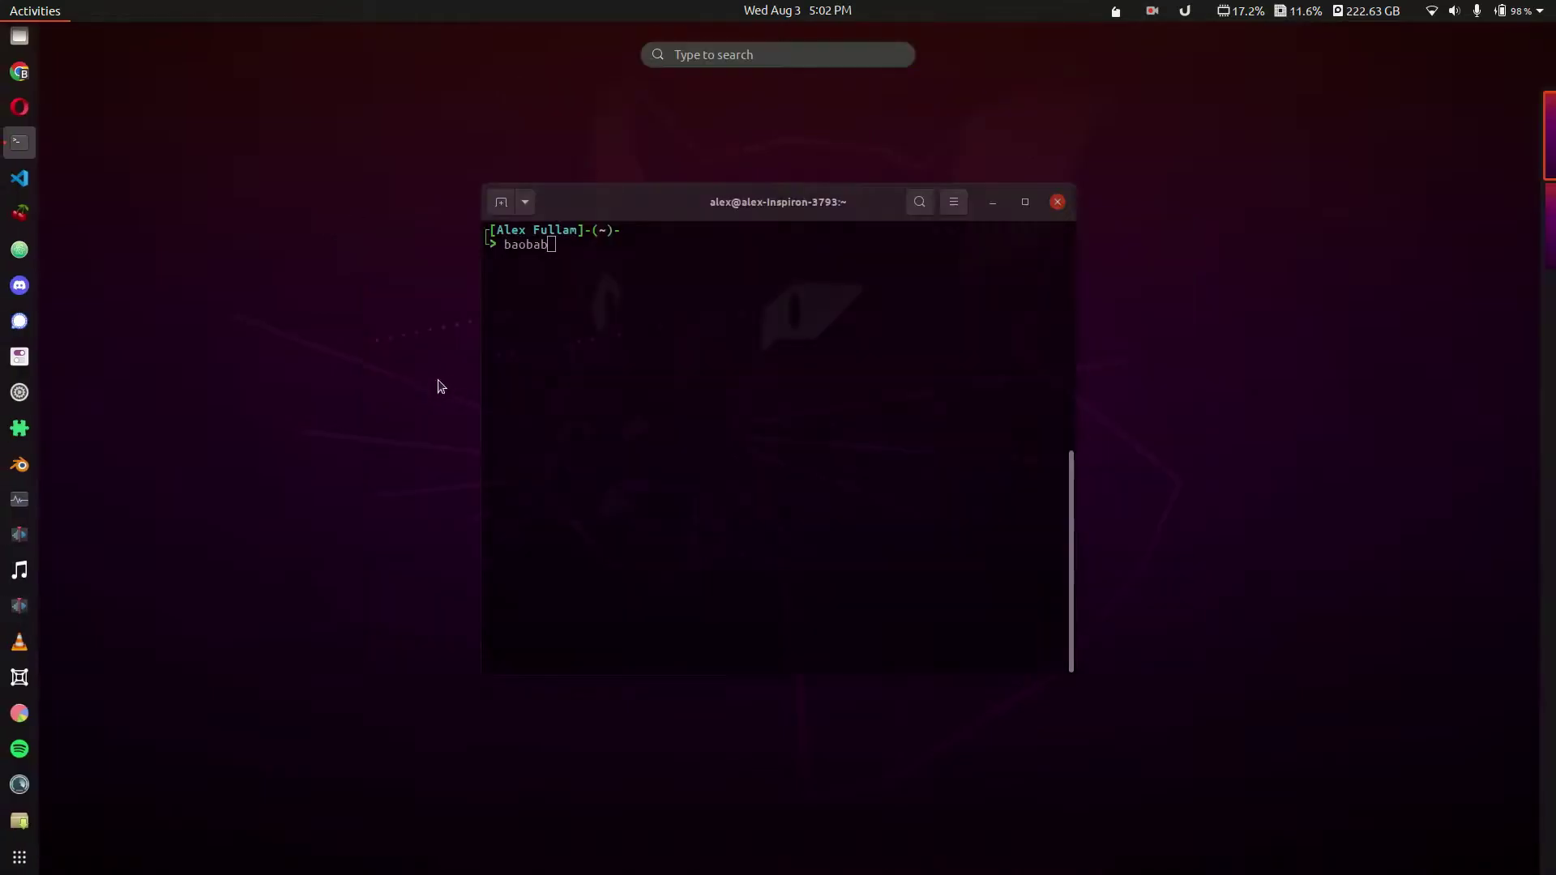
- Launch Disk Usage Analyzer with baobab, move its window aside, and scan the root drive
key(Return)
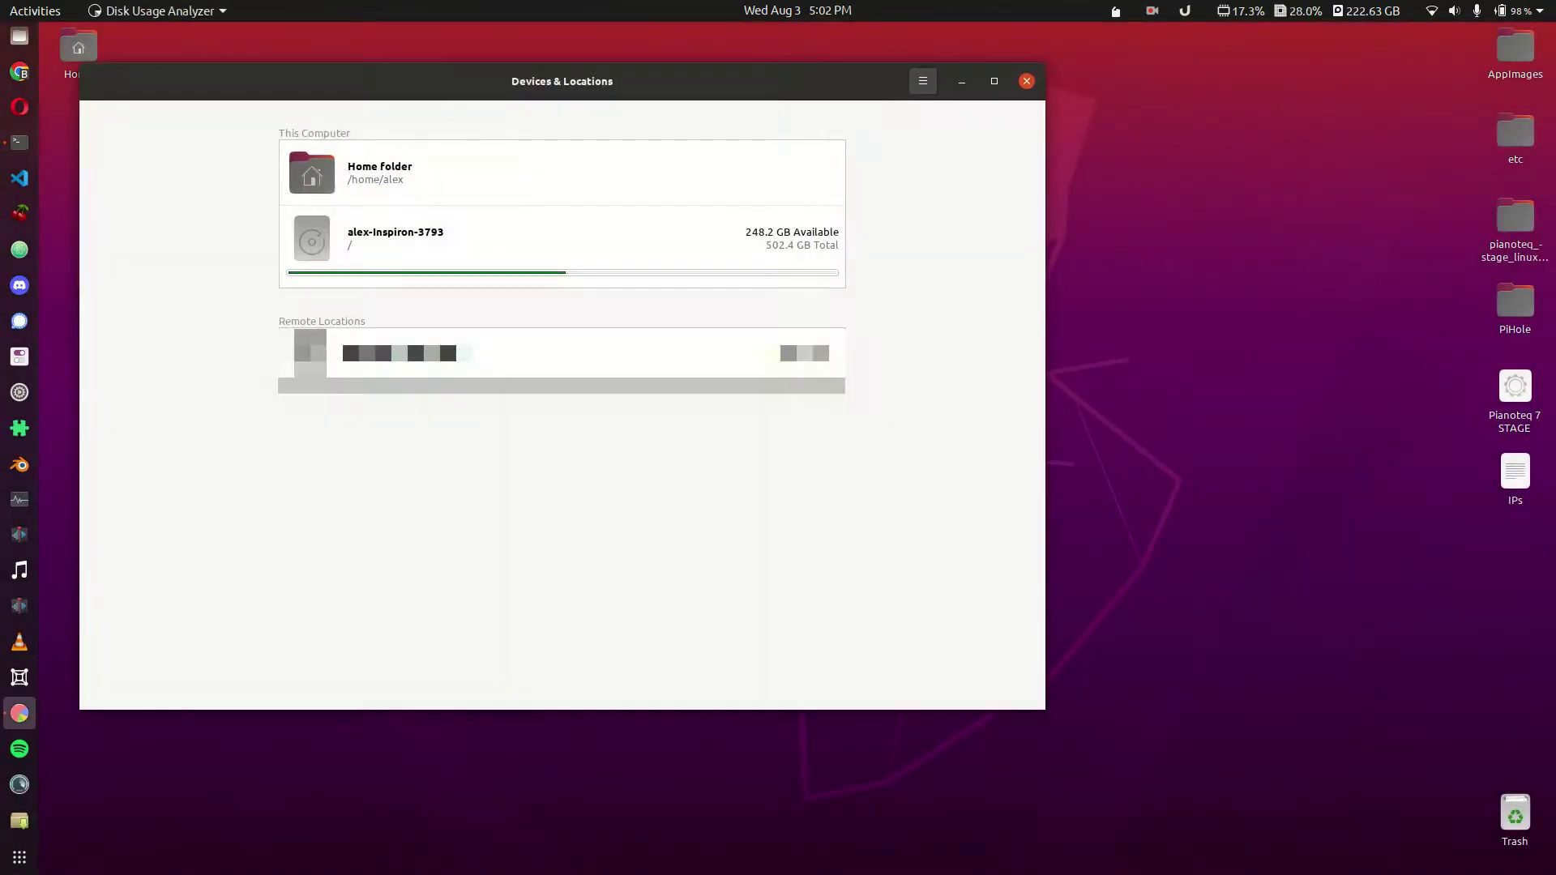
drag(657, 72, 827, 98)
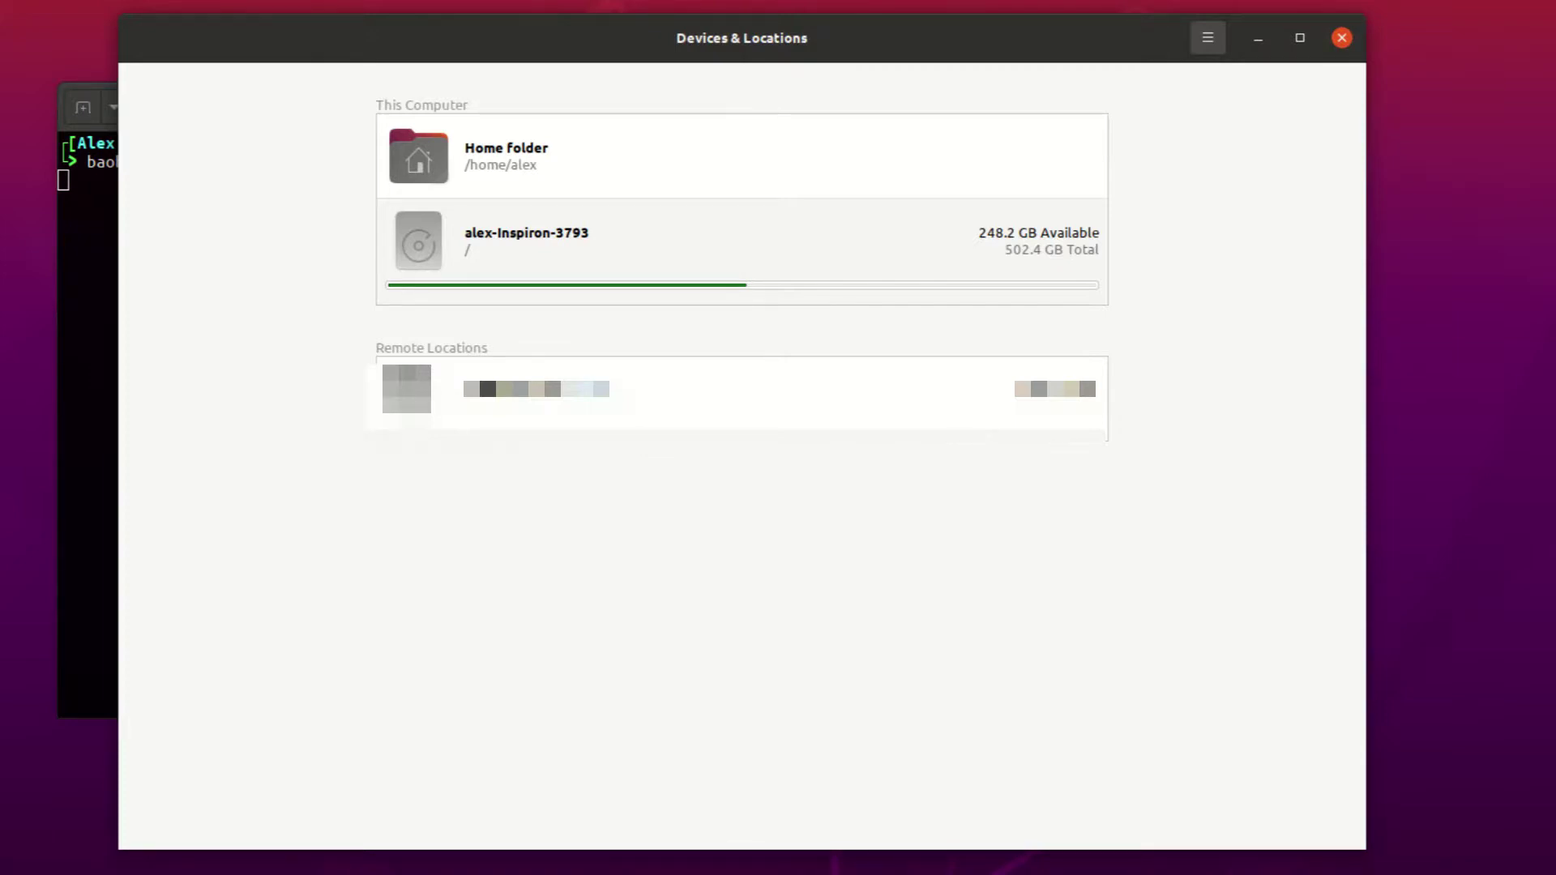
click(688, 243)
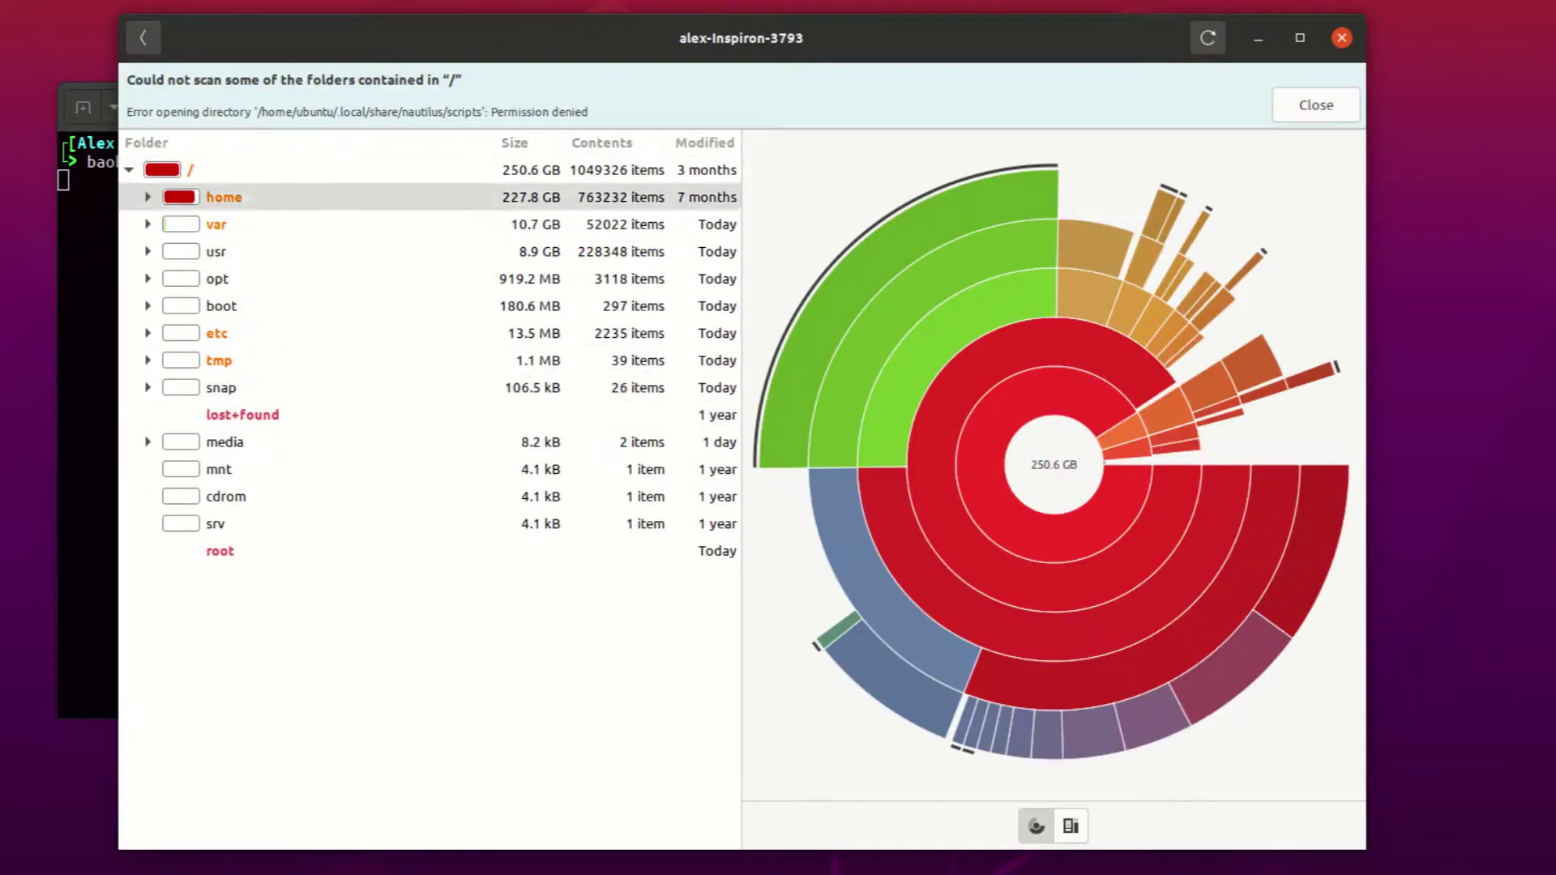
- Dismiss the 'Could not scan' permission warning, leaving the 250.6 GB root breakdown
key(Escape)
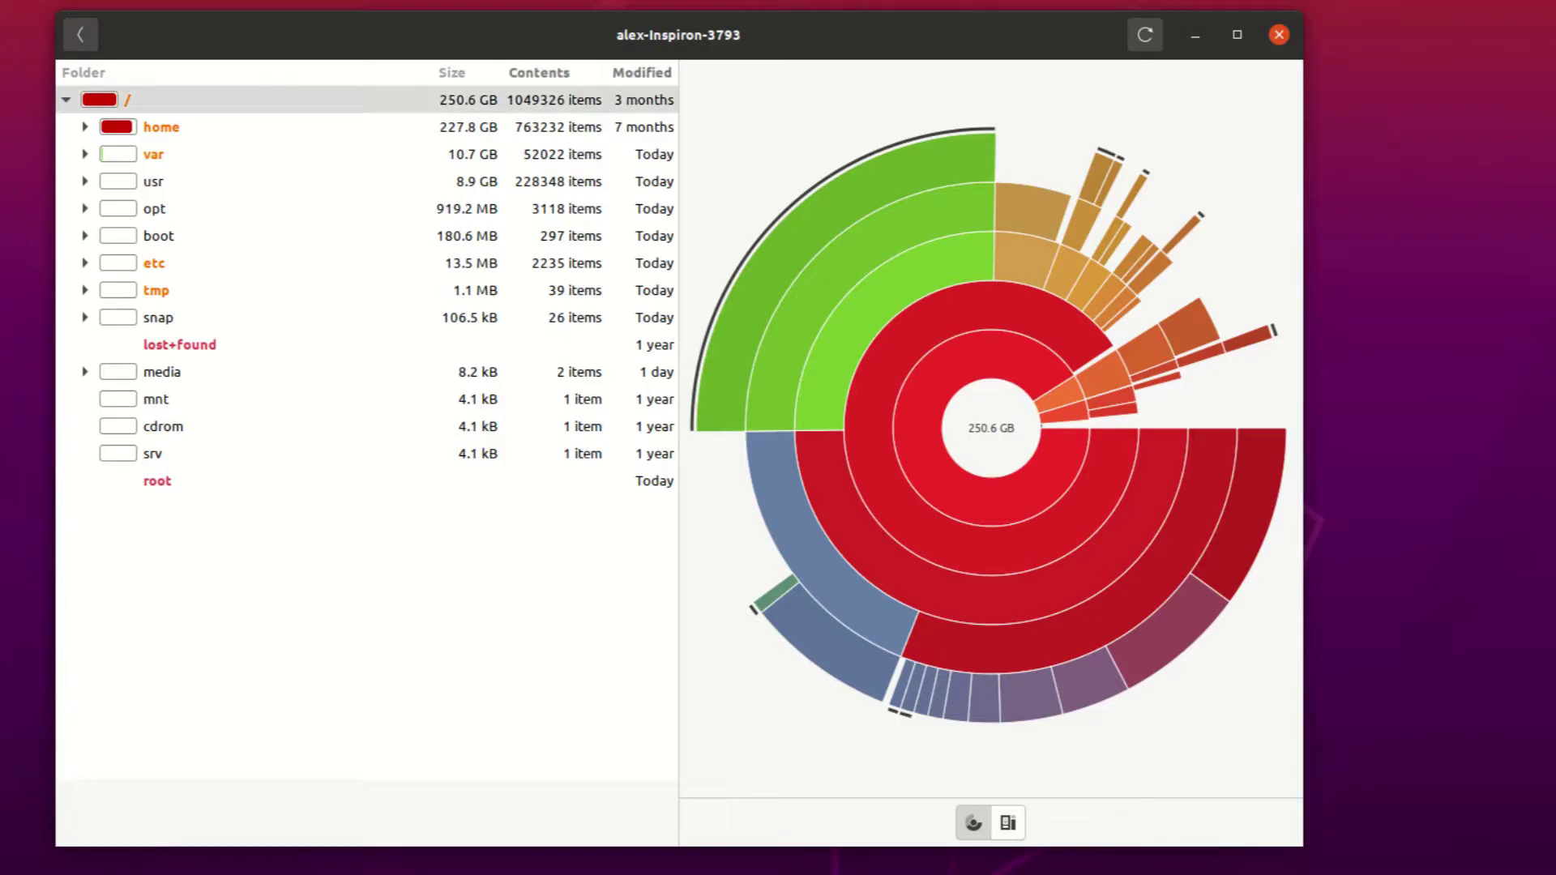
- Collapse and re-expand the / tree, then expand home (227.8 GB) to list its subfolders
click(113, 99)
key(Left)
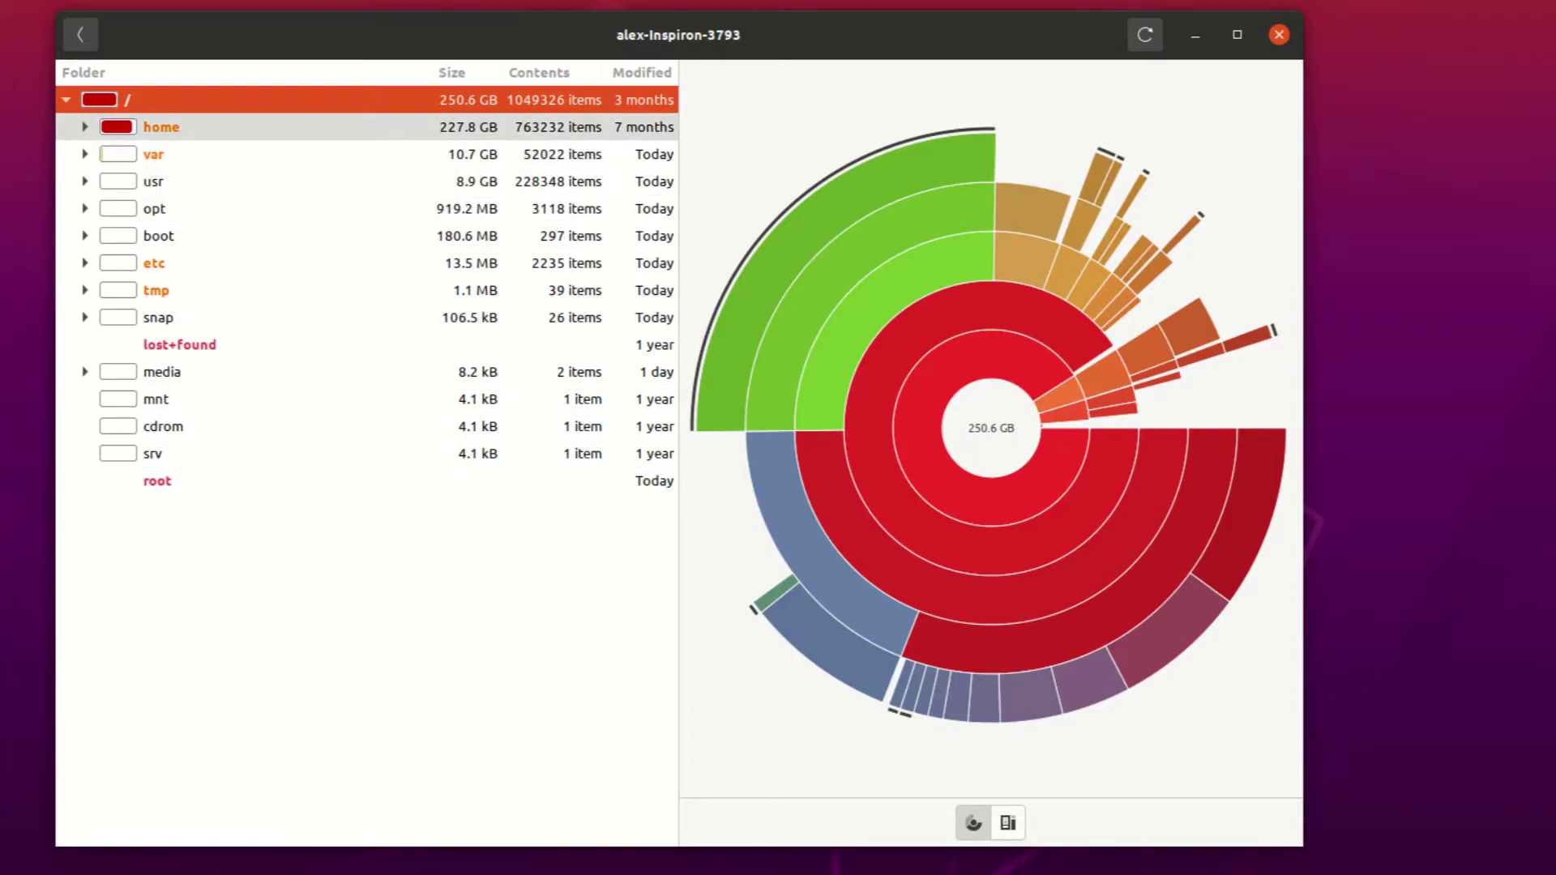
click(85, 127)
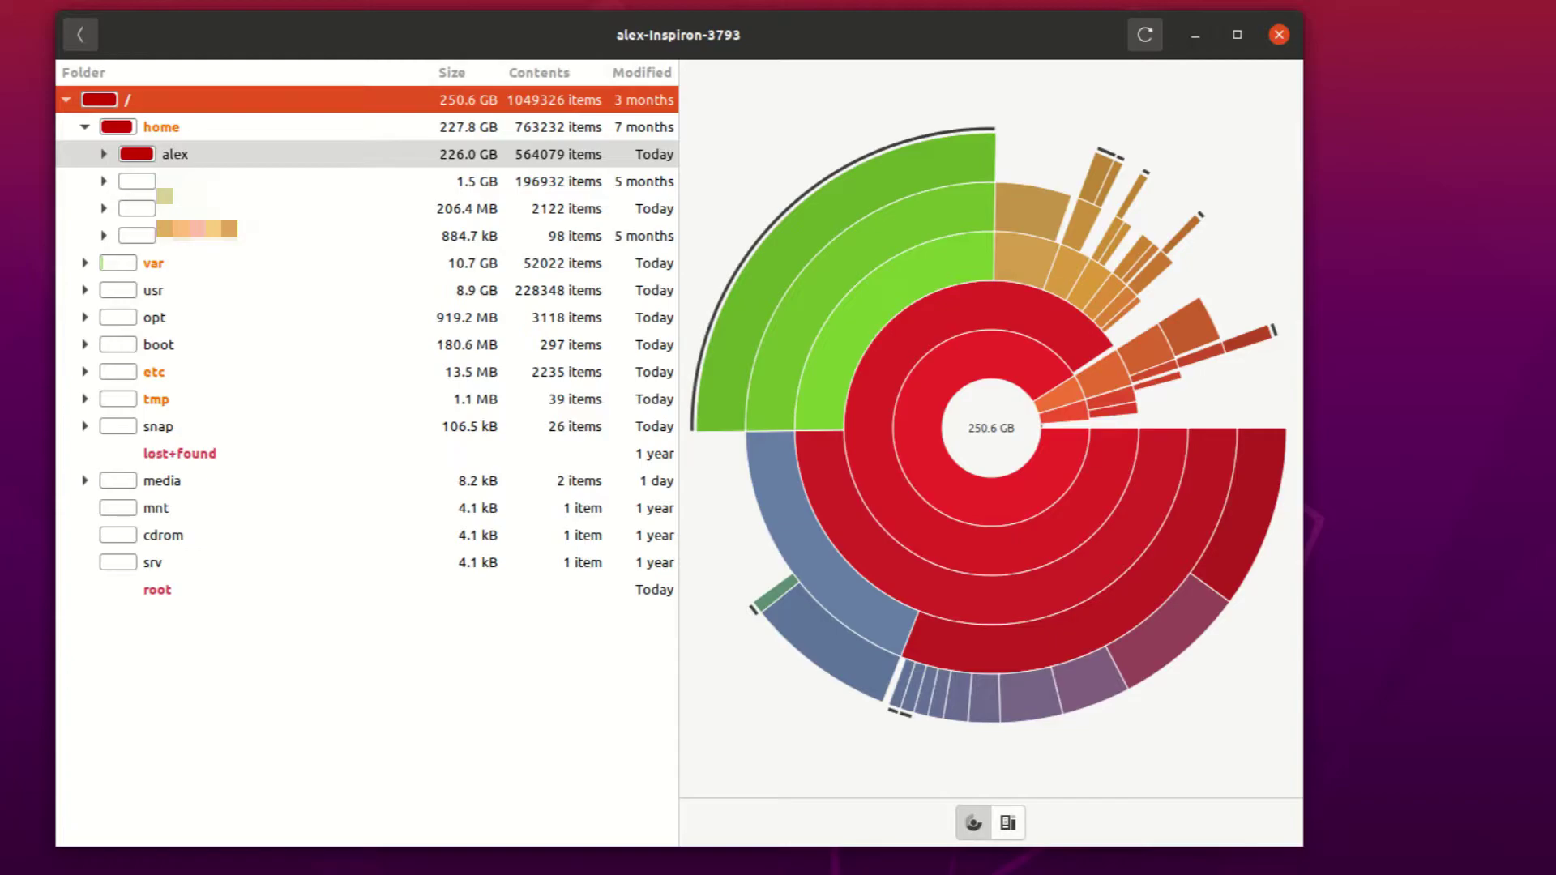
- Expand the 226.0 GB user folder and its 123.5 GB Videos folder
click(104, 154)
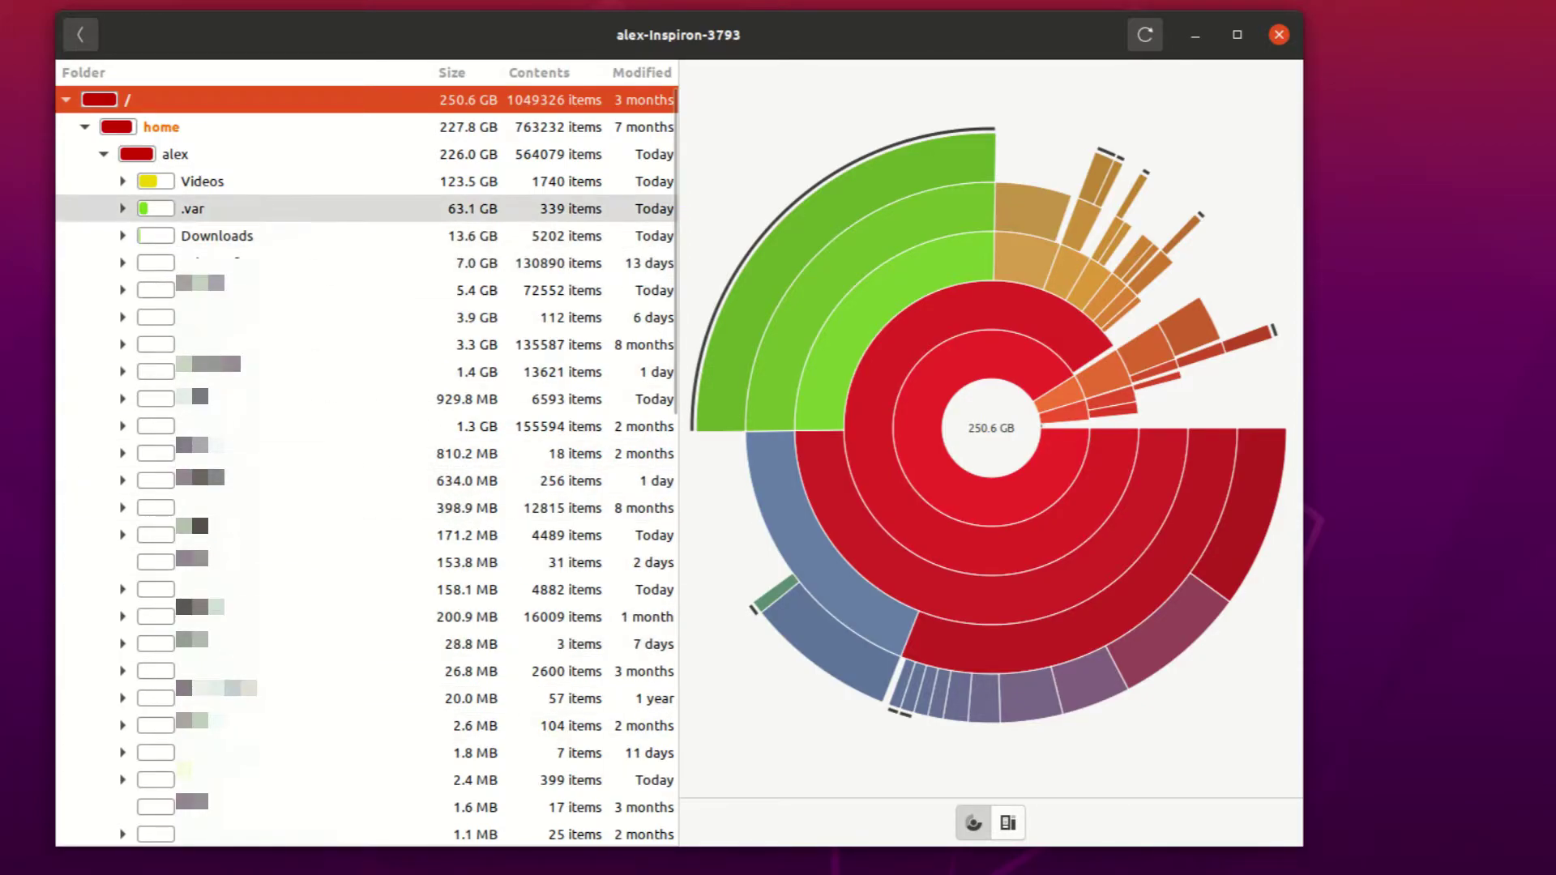
click(123, 181)
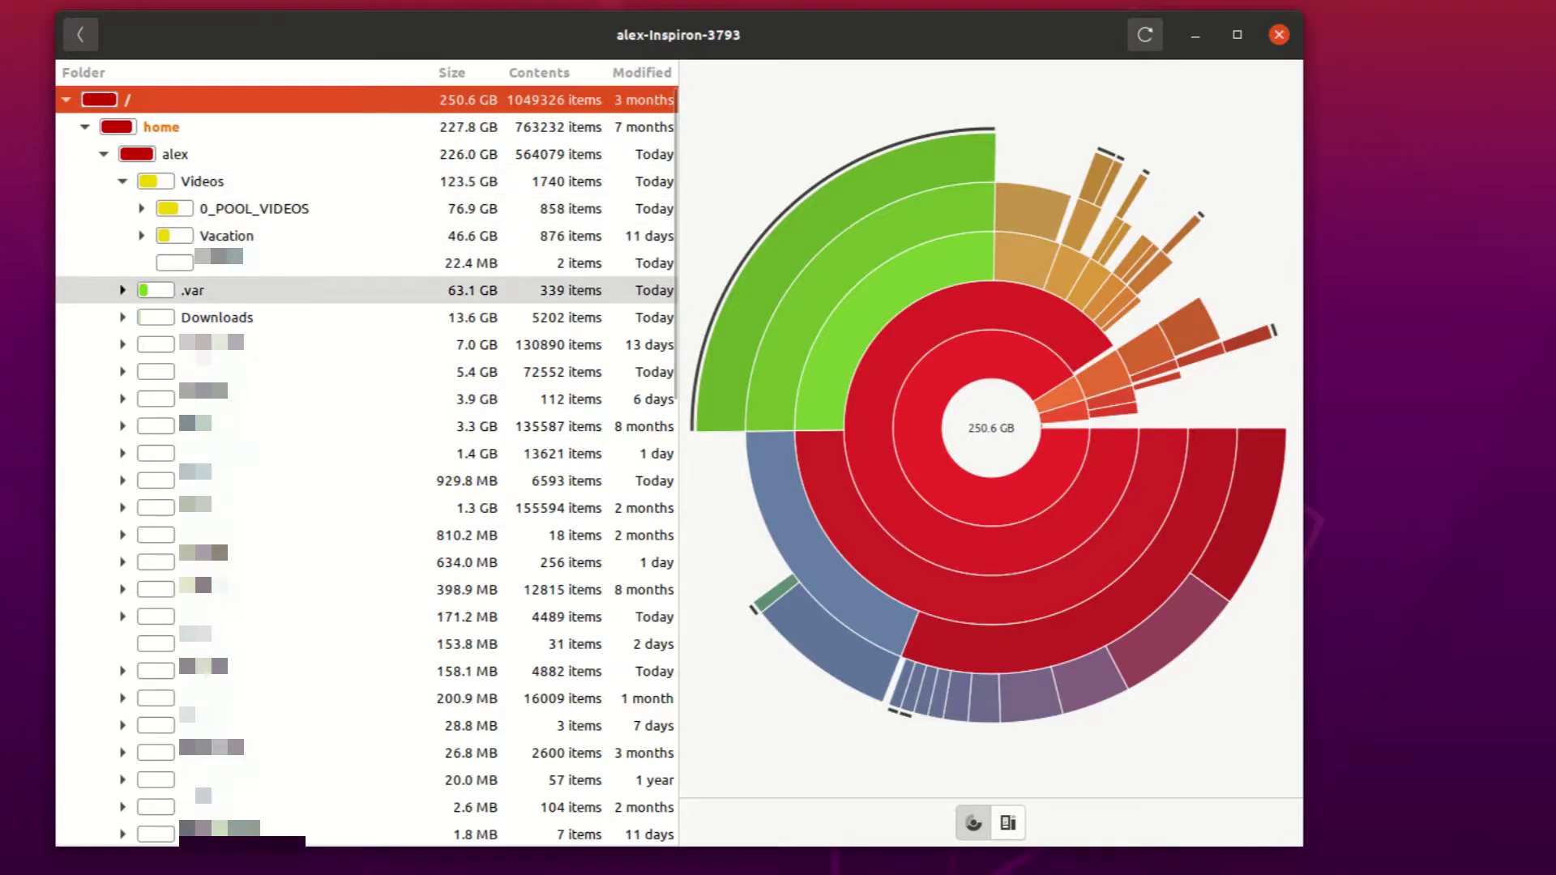
- Expand .var, app, org.gnome.Boxes, data and gnome-boxes to reveal the 63.1 GB images
click(123, 290)
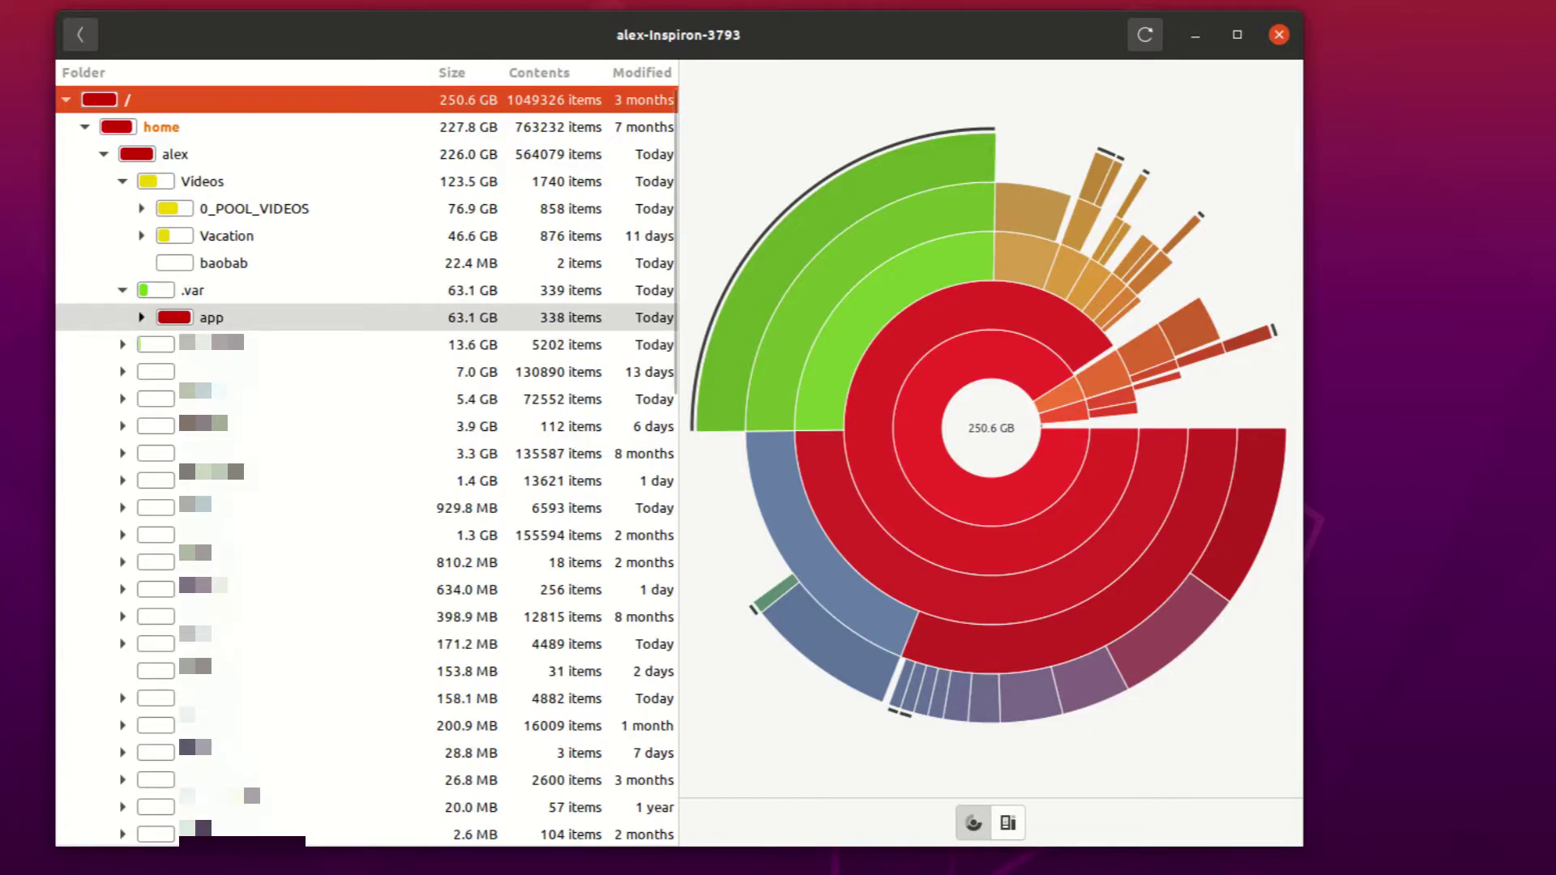
click(141, 317)
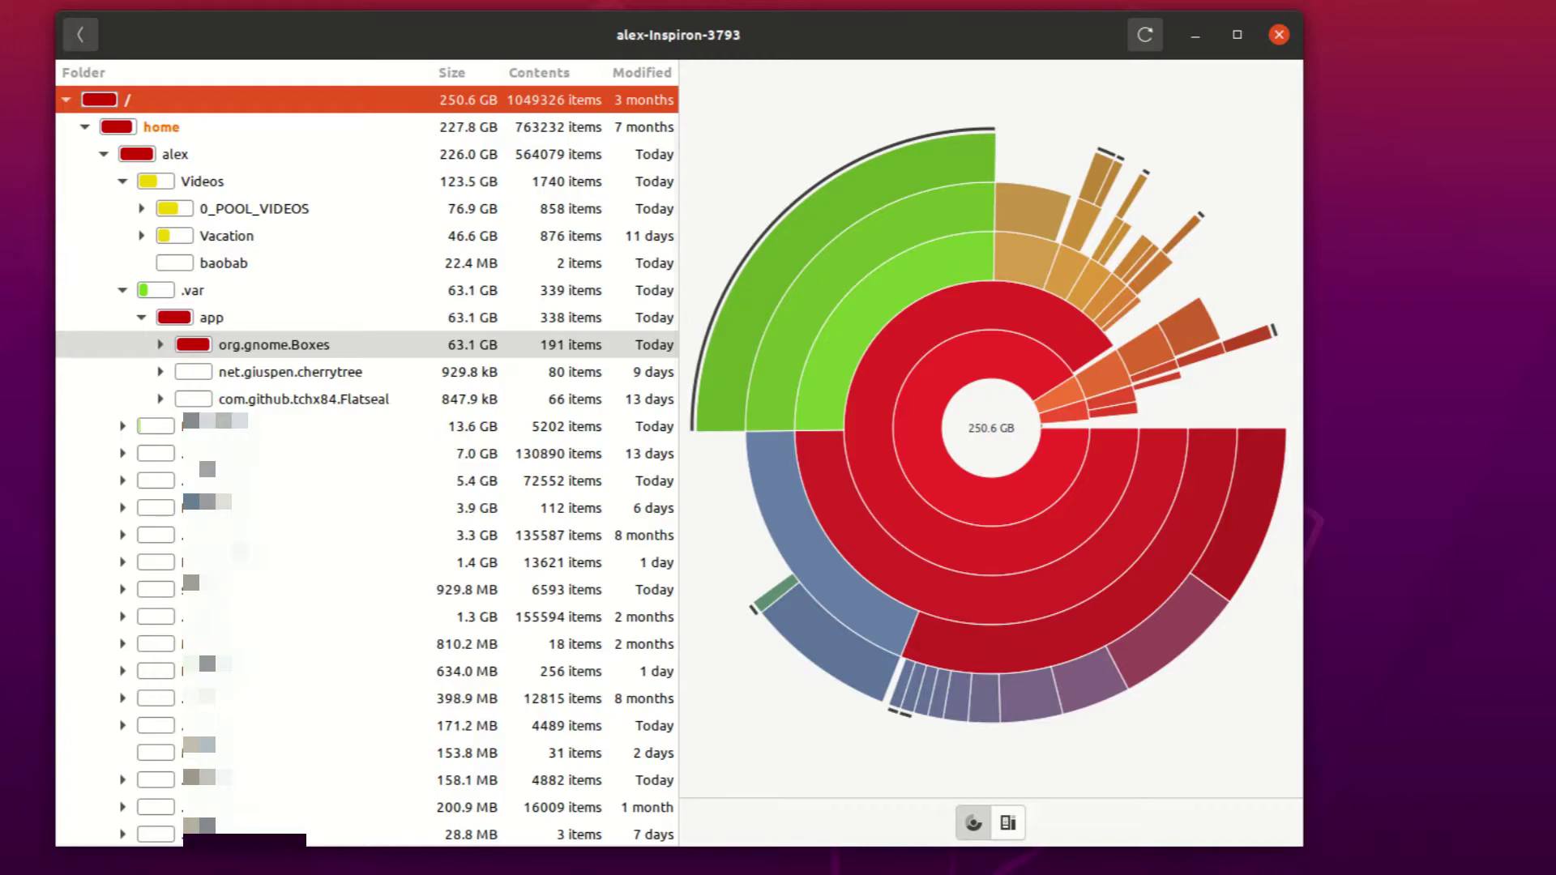
click(159, 344)
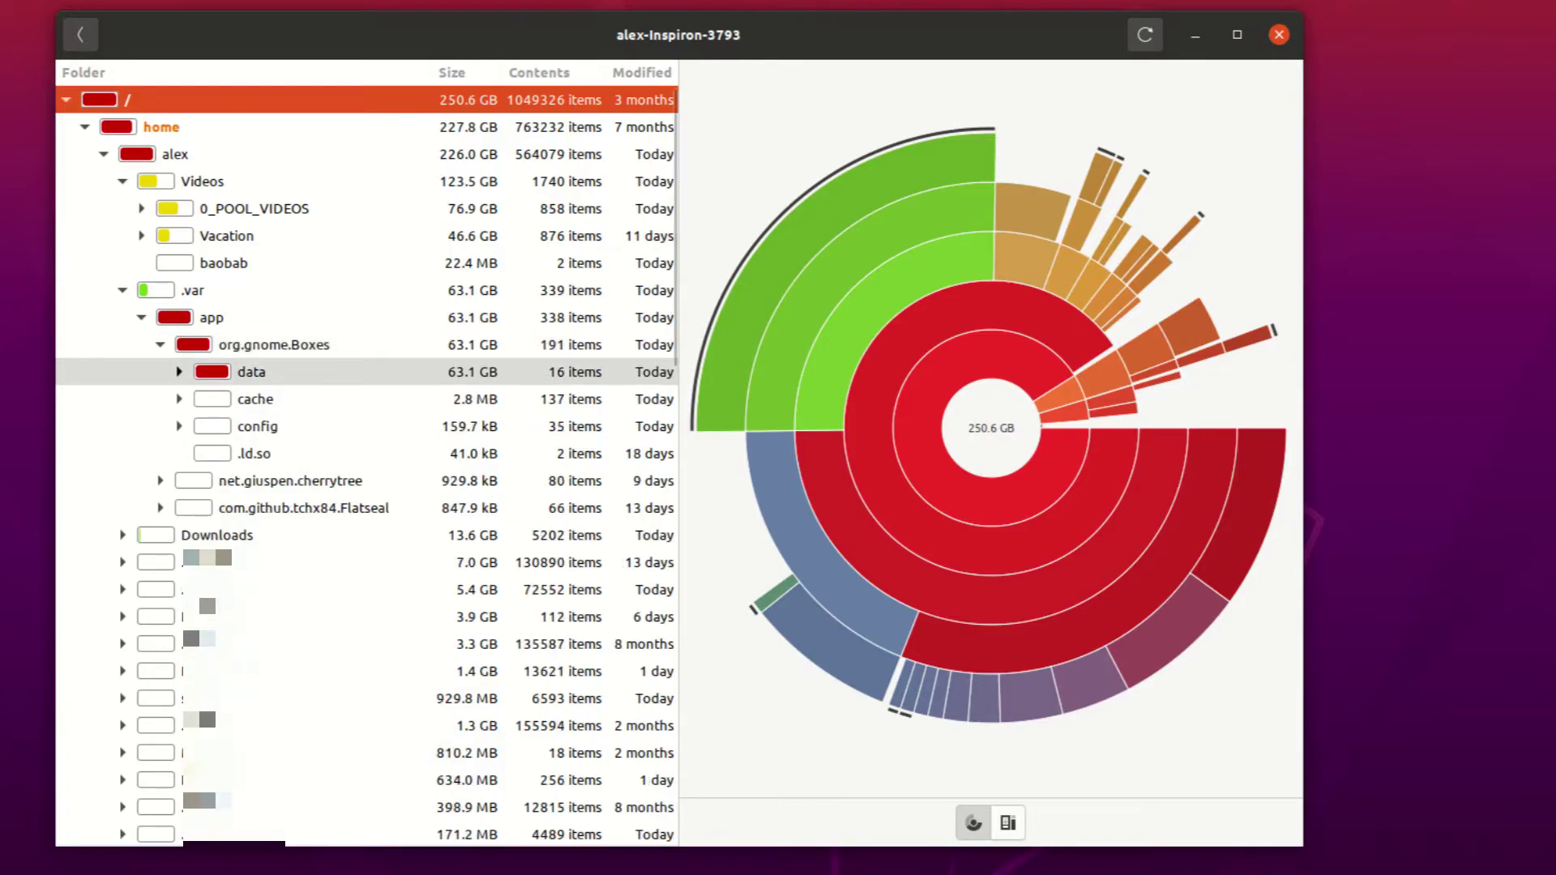
click(179, 371)
click(198, 399)
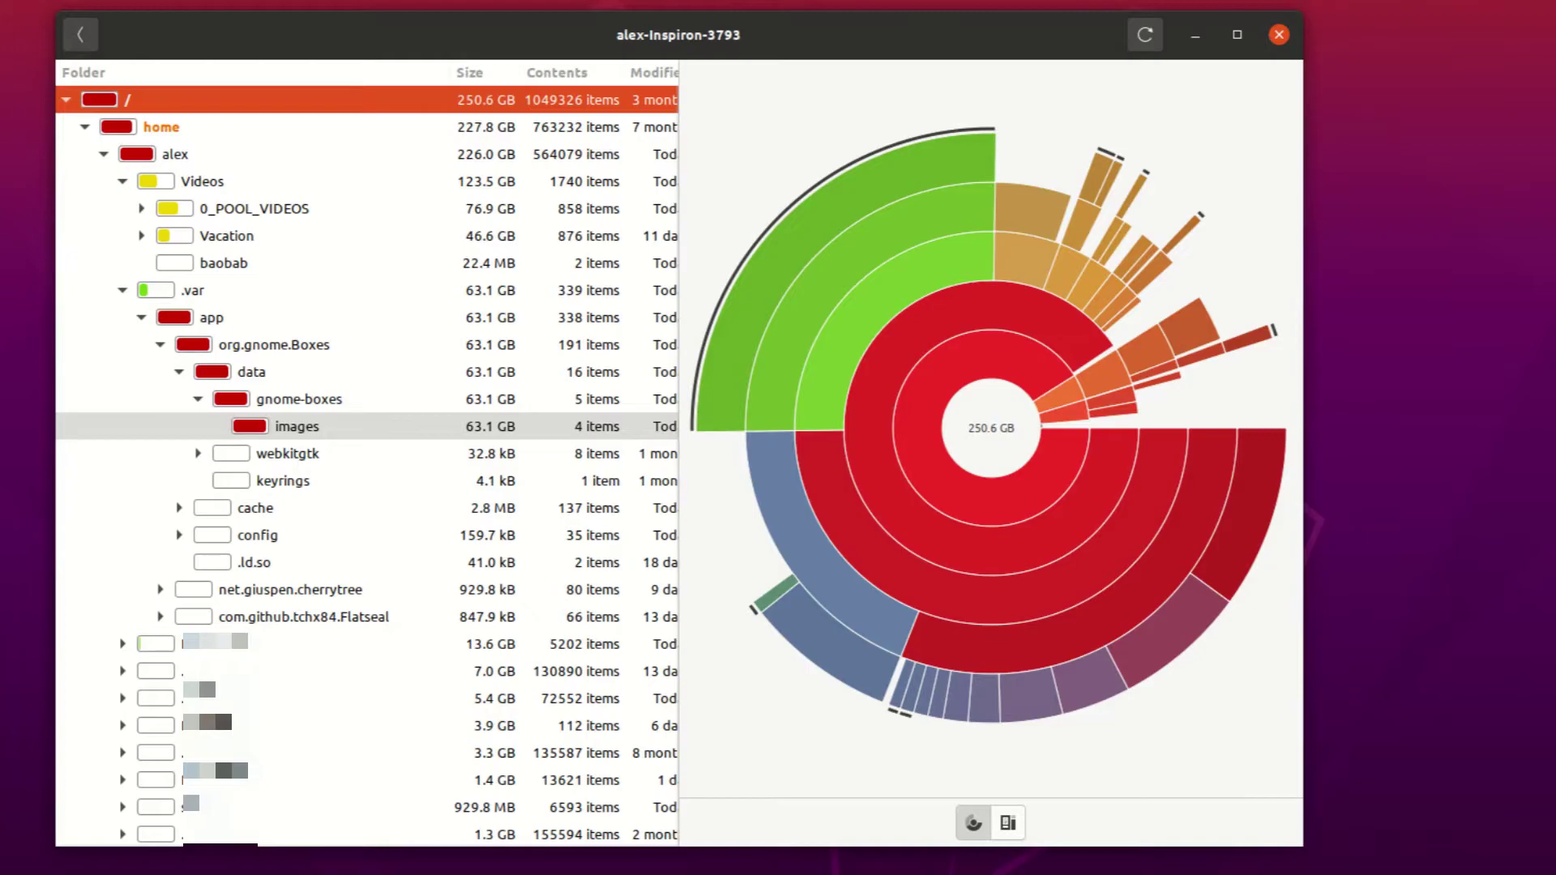
- Select webkitgtk, then images, and step through rows up to the Videos folder
click(287, 453)
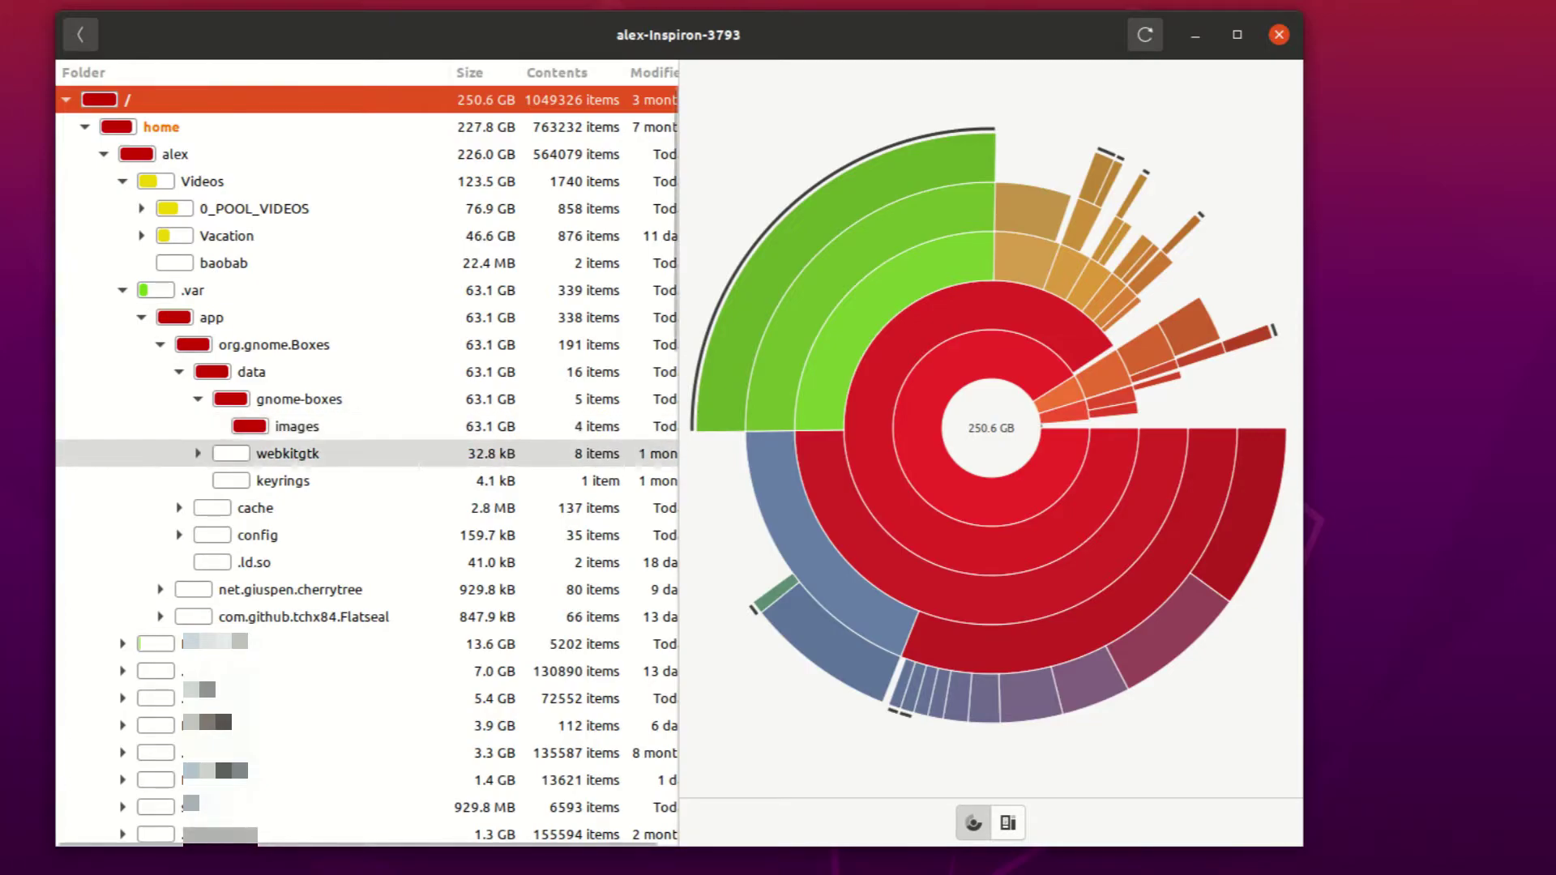
click(297, 427)
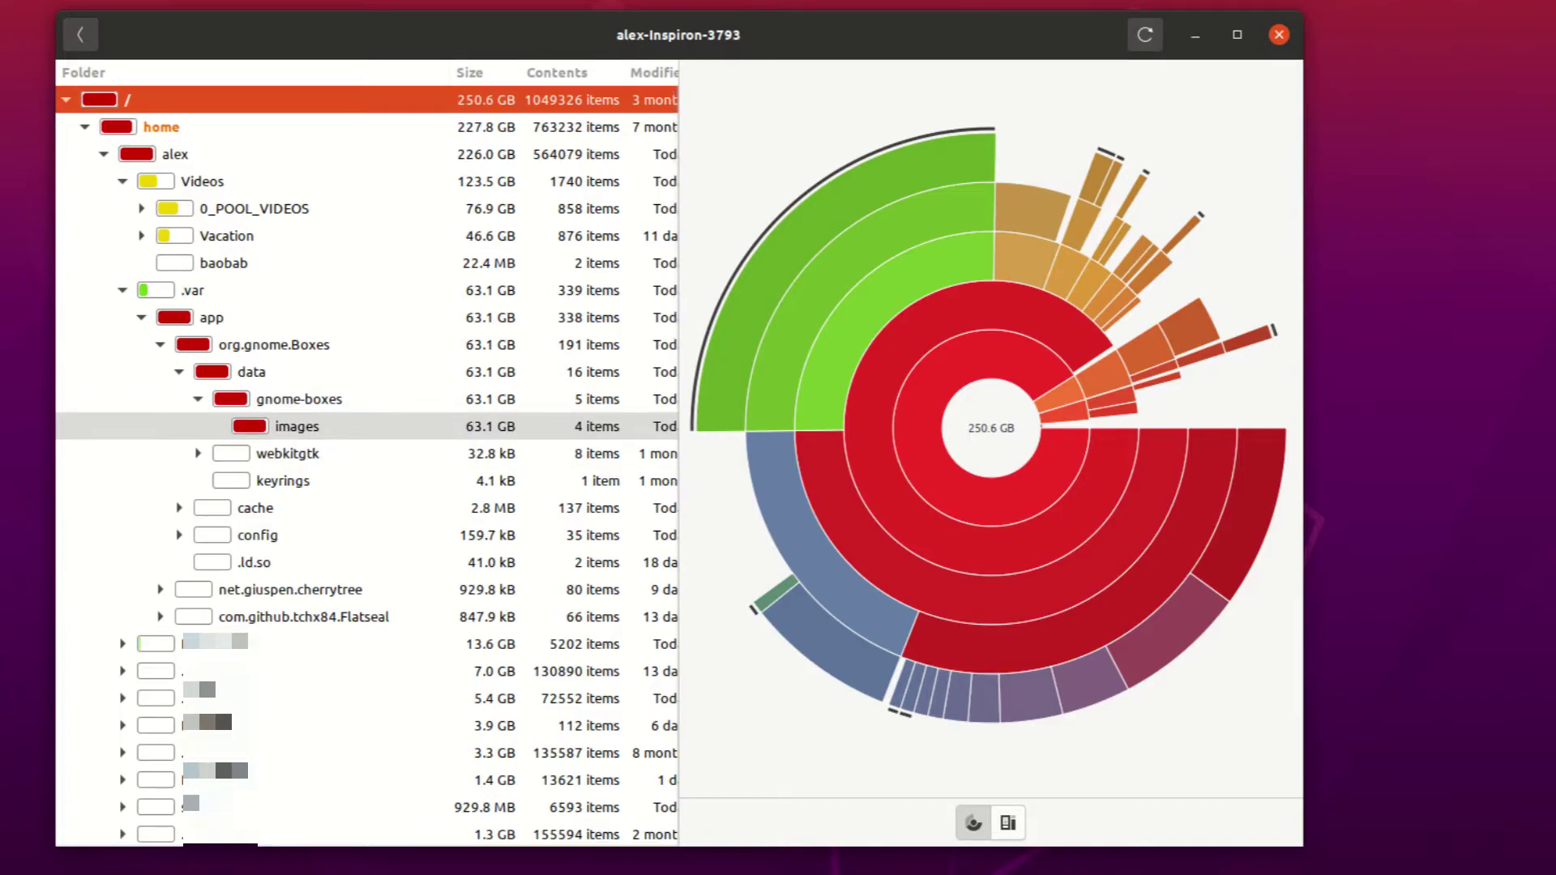
key(Up)
key(Up)
key(Up)
key(Up)
key(Up)
key(Up)
key(Up)
key(Down)
key(Up)
key(Up)
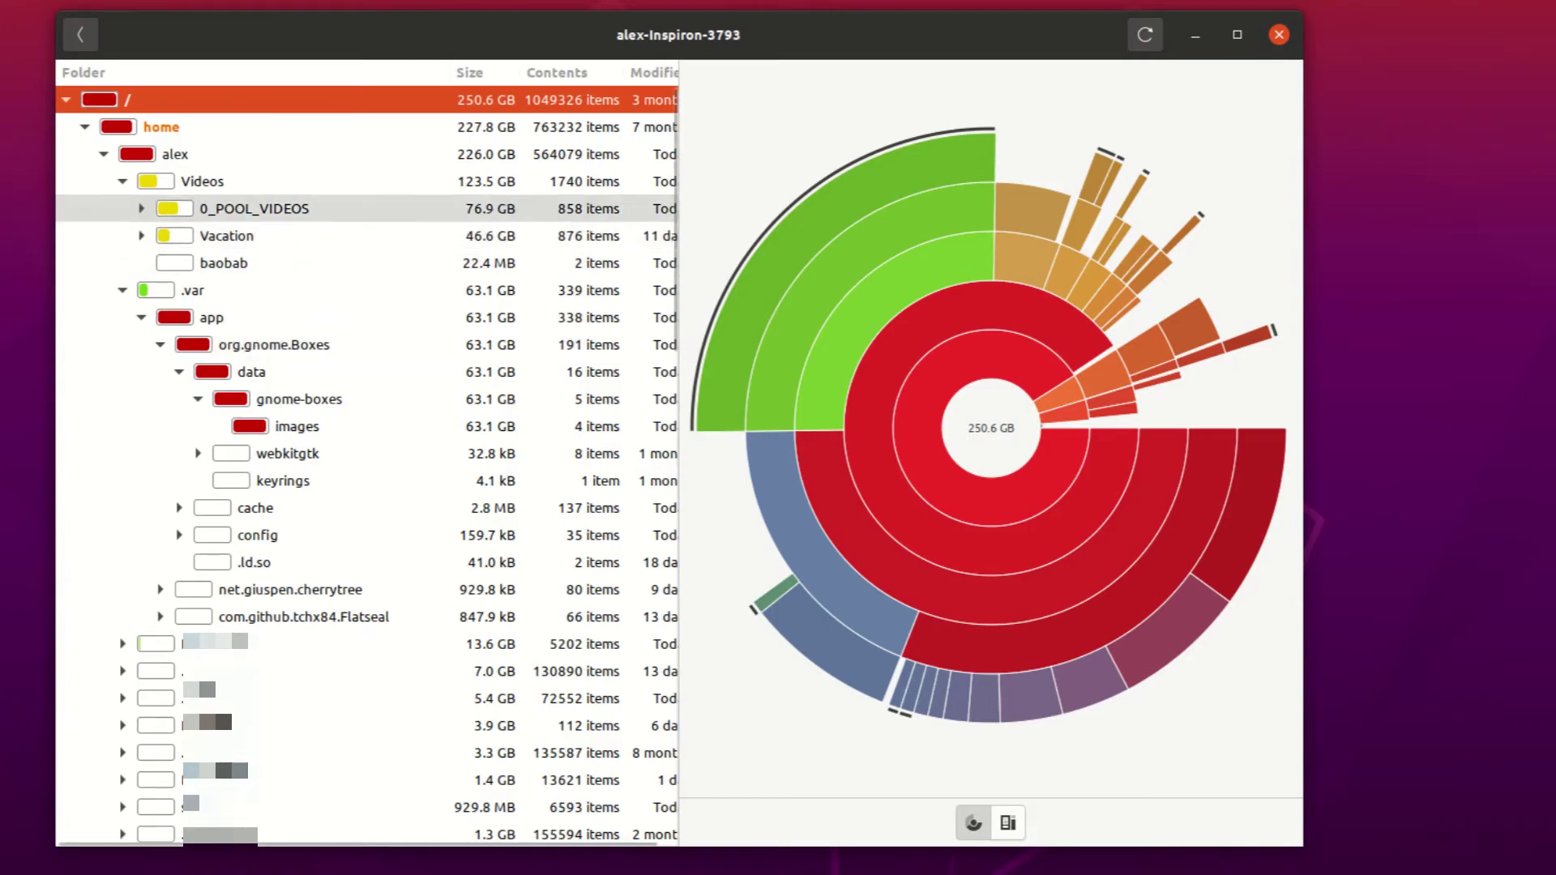
key(Up)
key(Up)
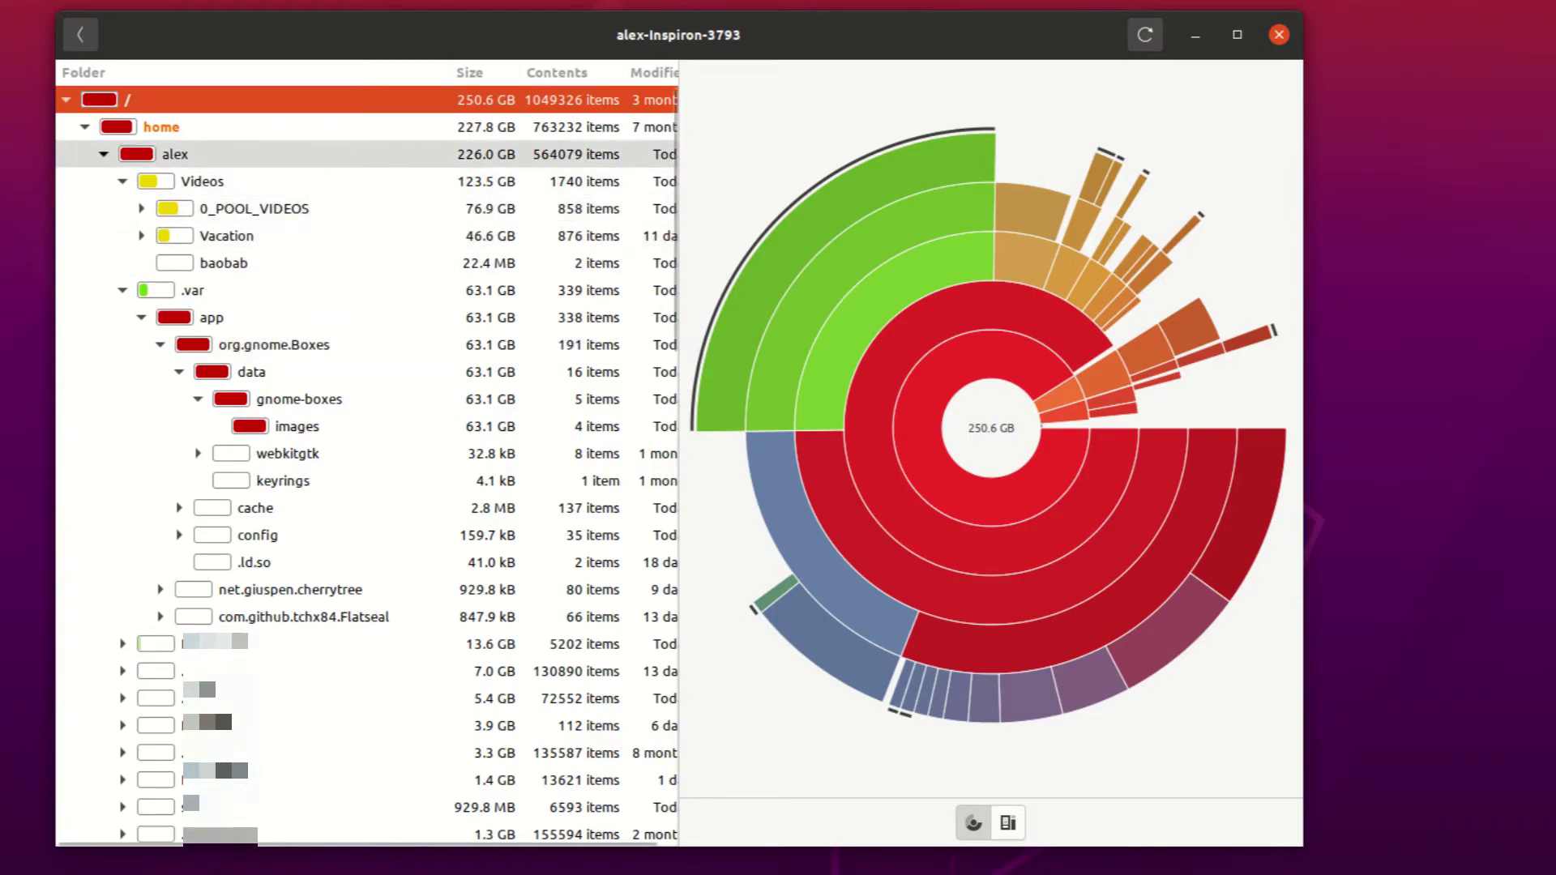
key(Down)
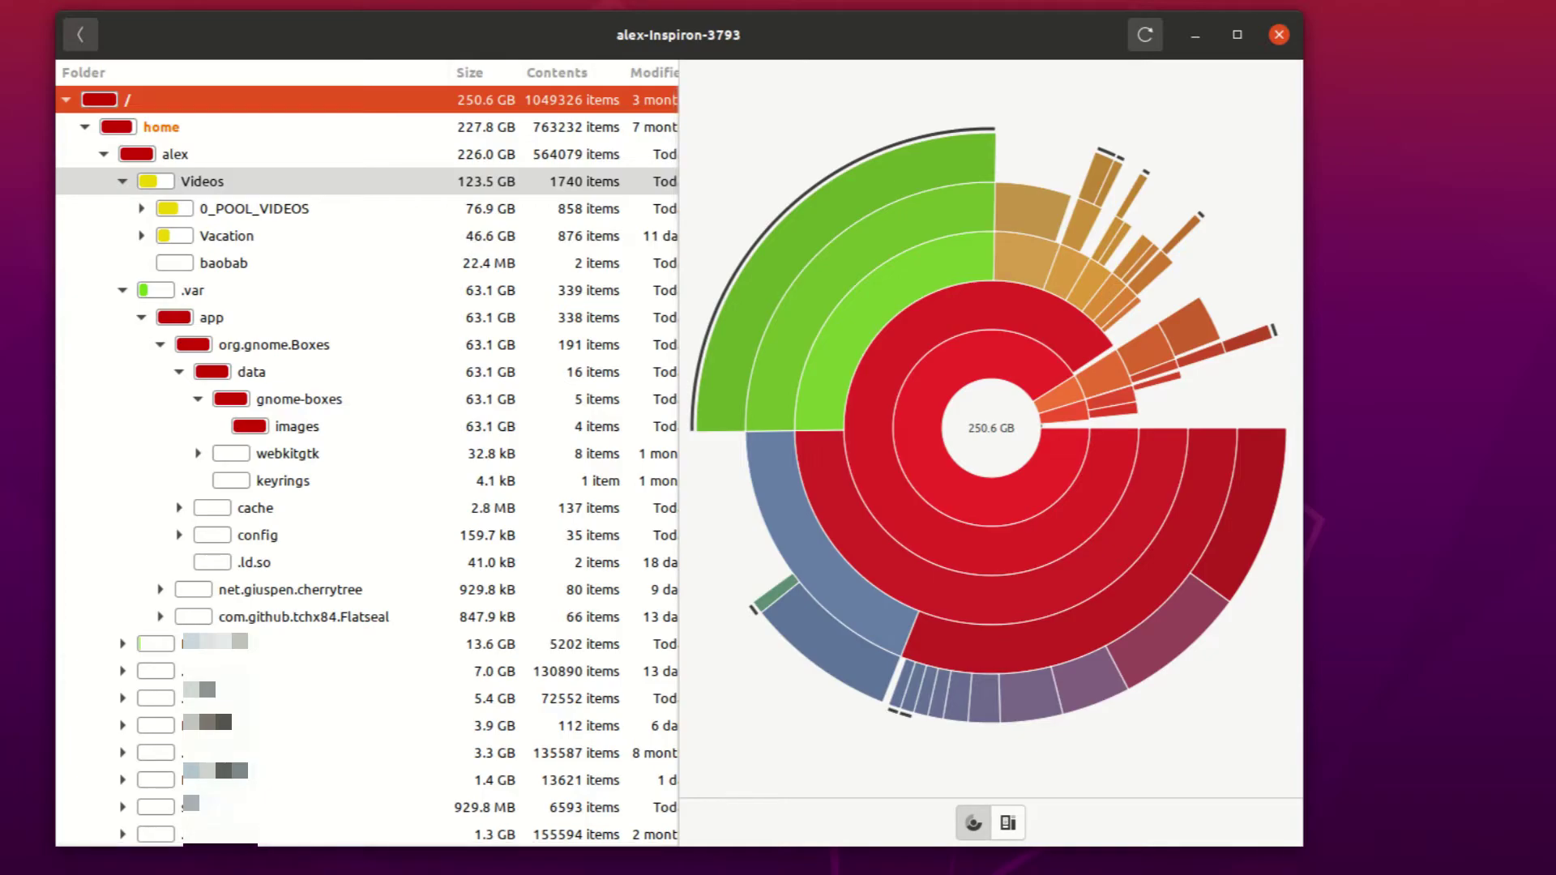
click(254, 209)
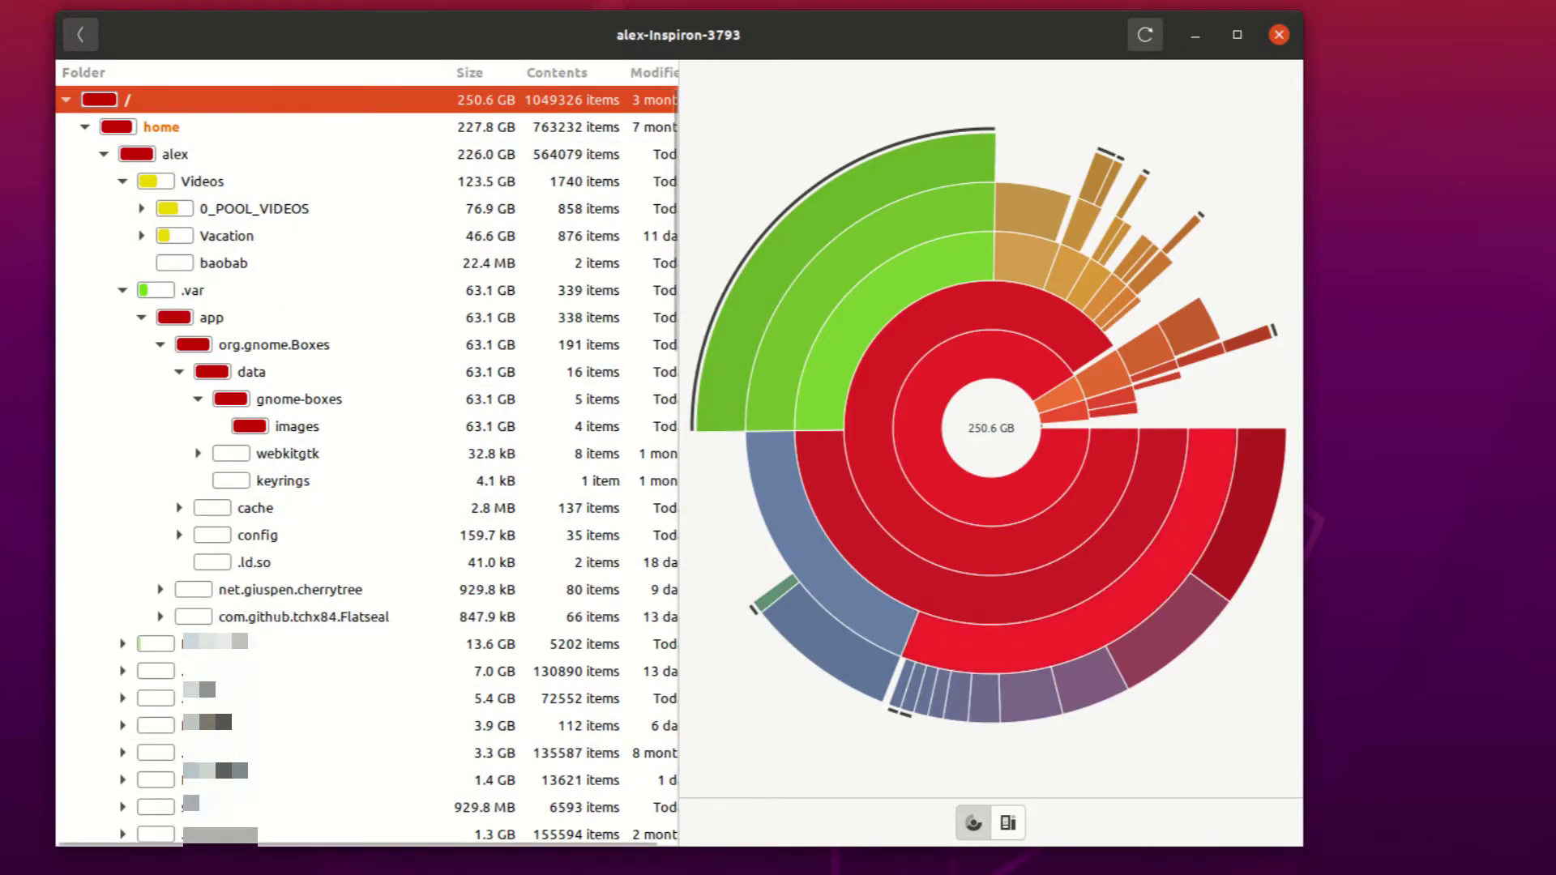
mouse_move(990, 428)
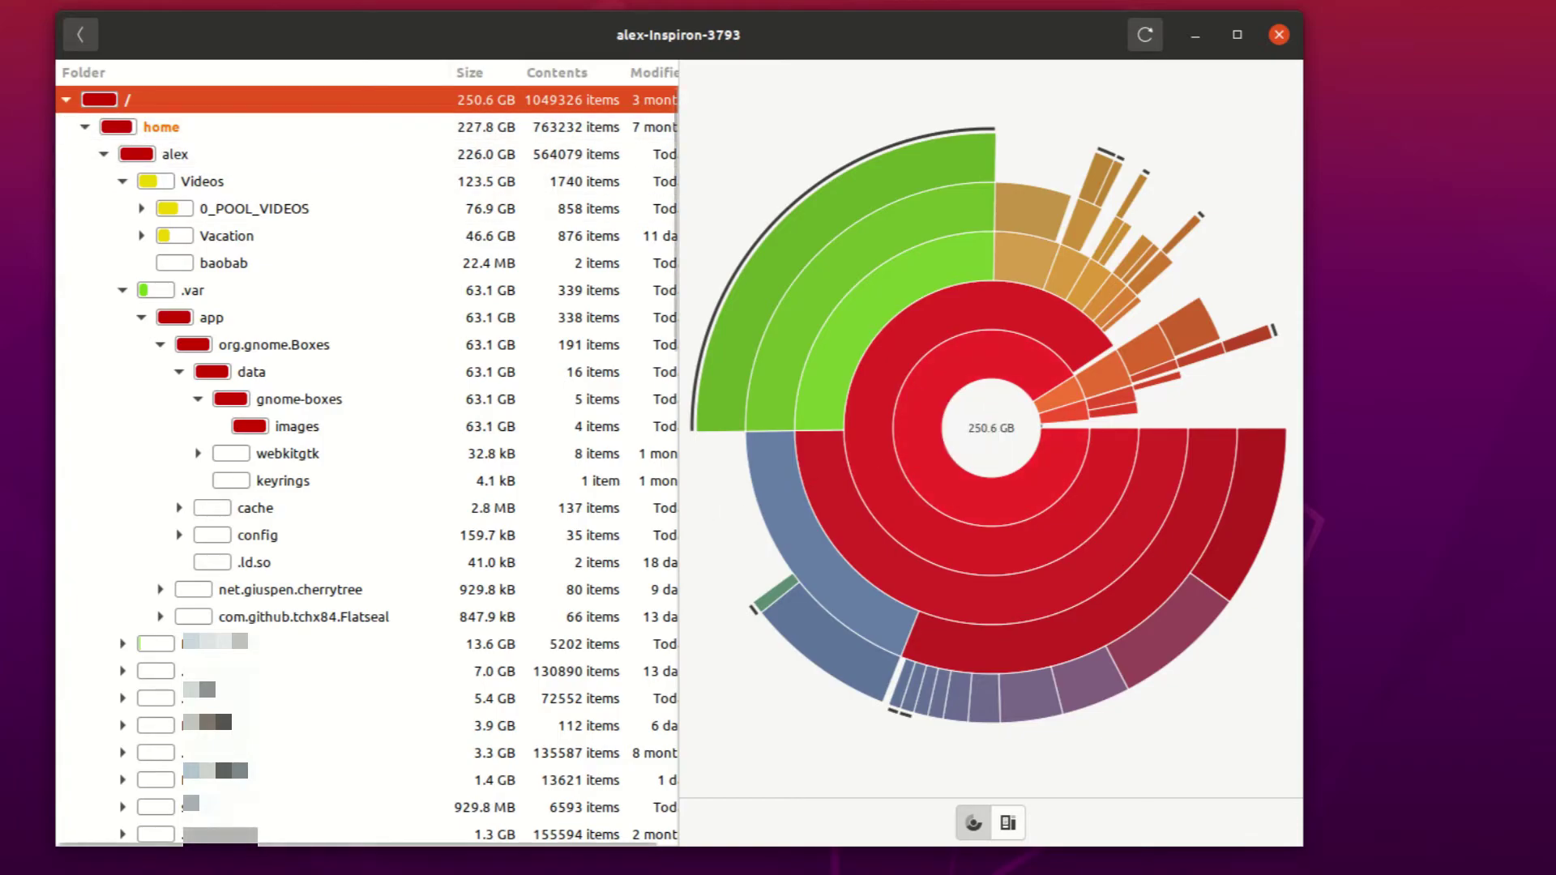
- Collapse home to root's top-level folders and check ring-chart sizes like var 10.7 GB
click(85, 126)
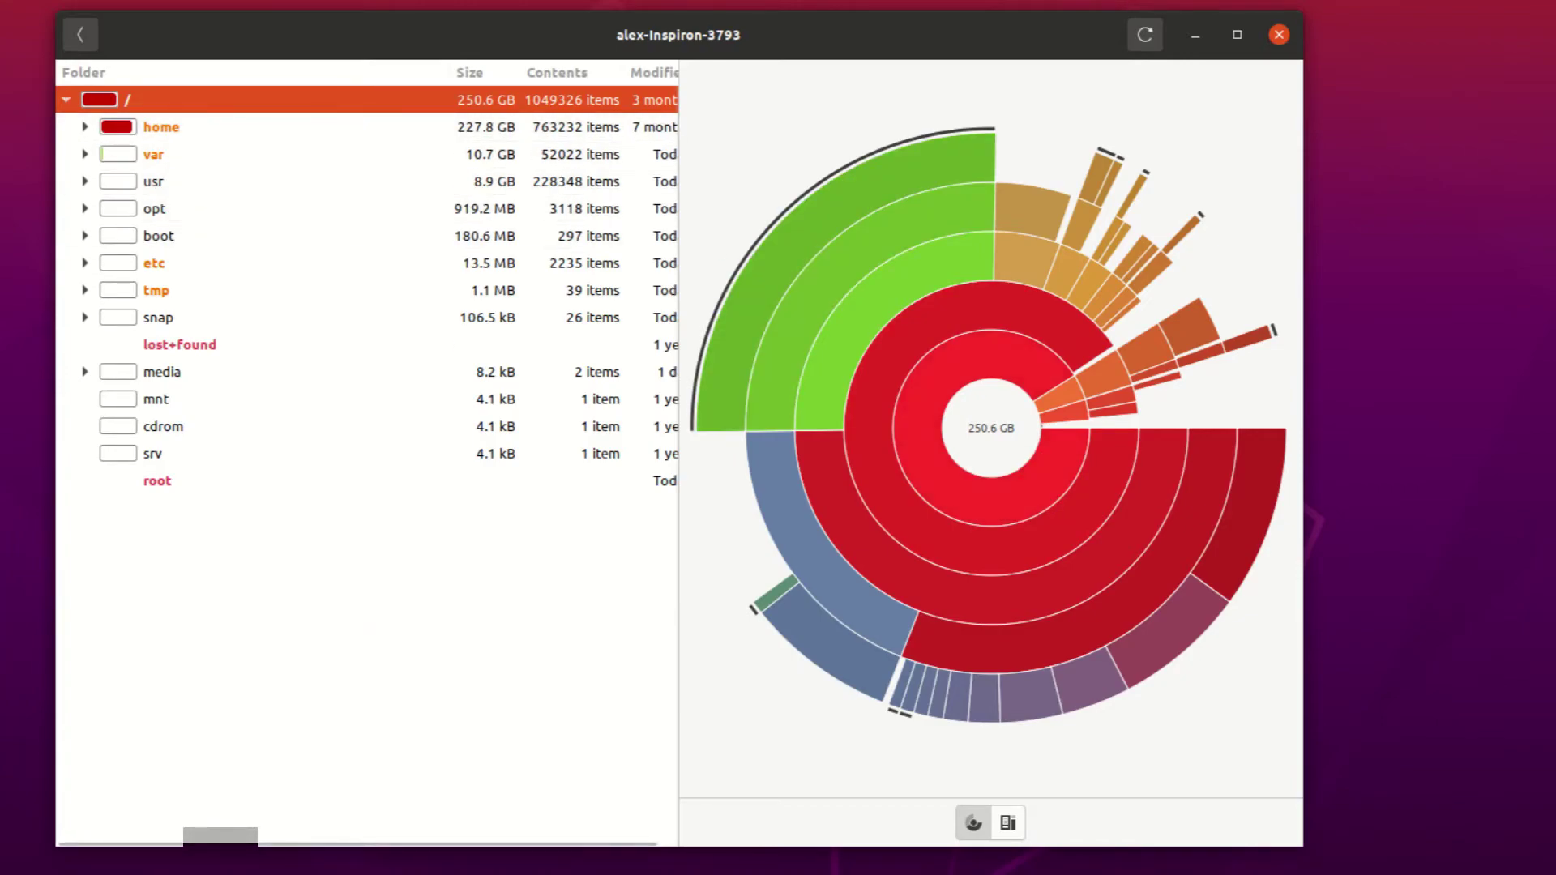
mouse_move(1045, 401)
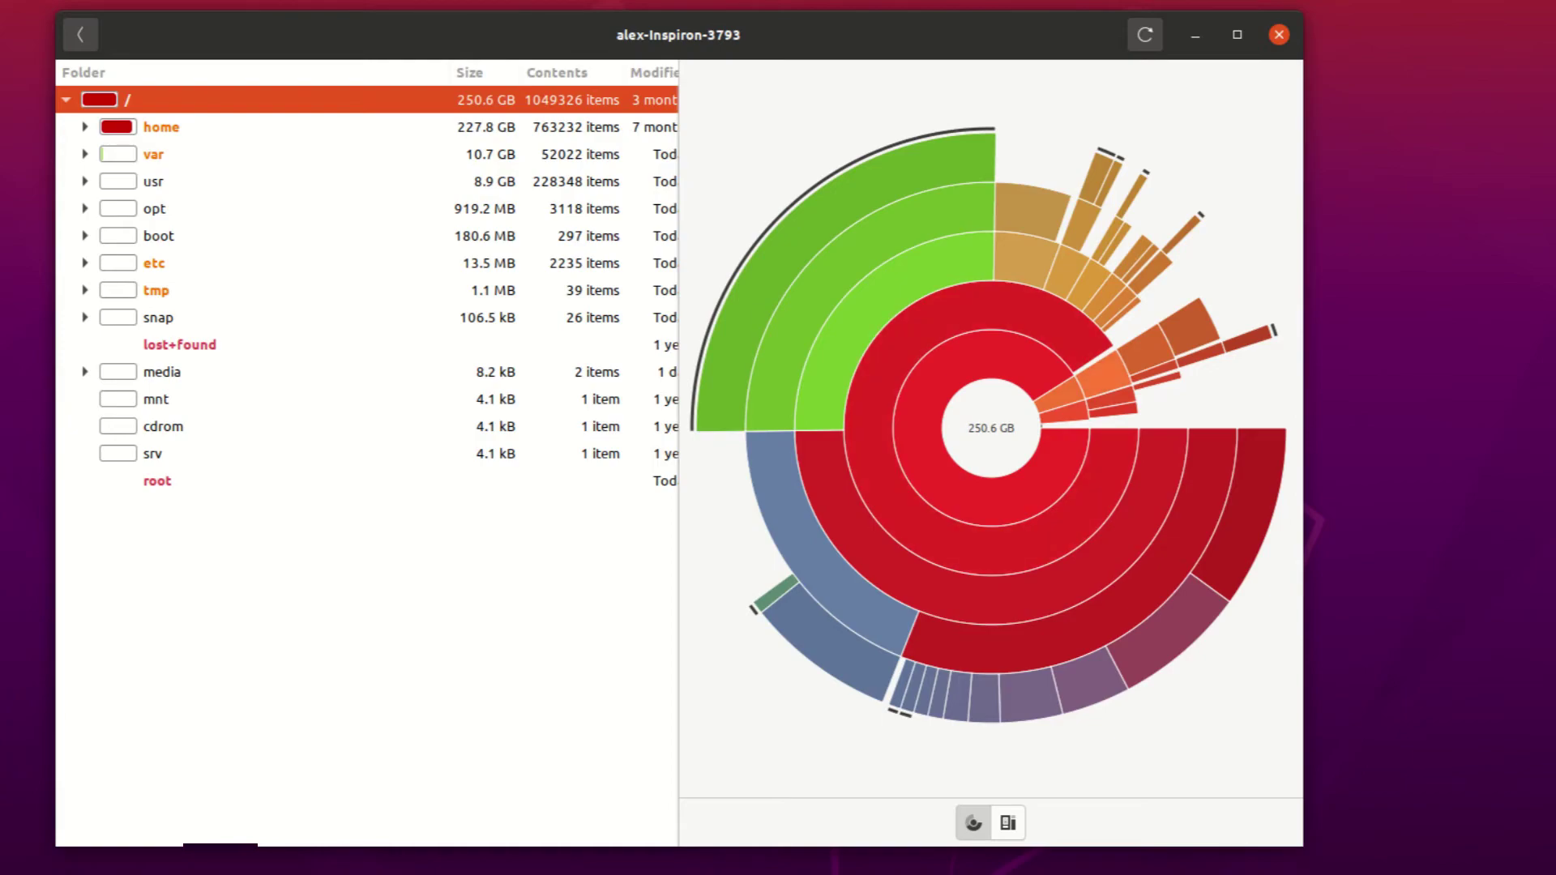
mouse_move(1100, 371)
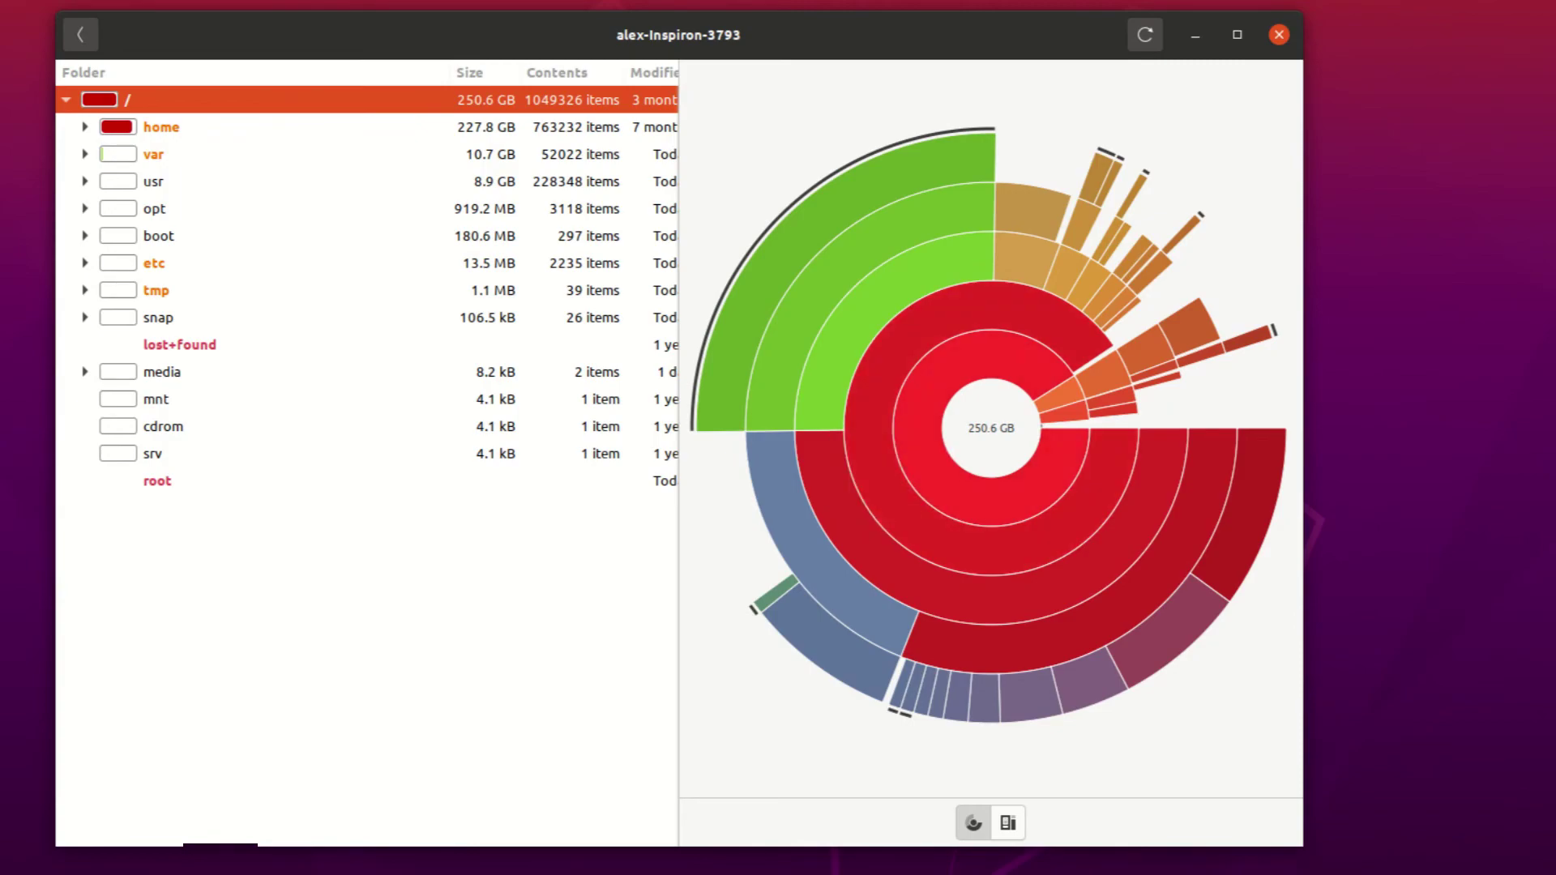
mouse_move(984, 559)
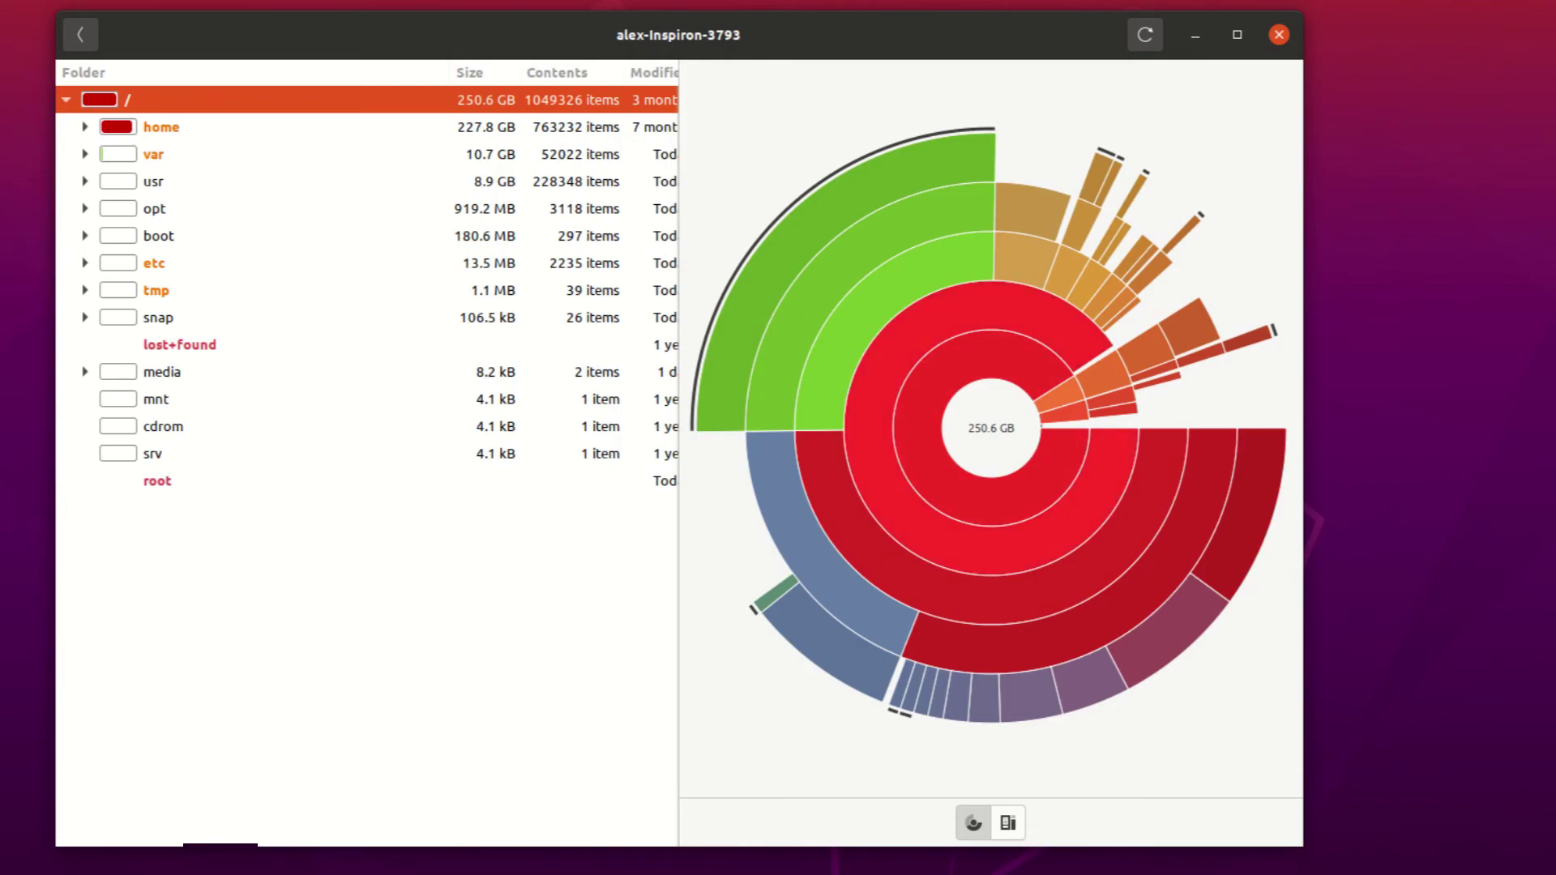
- Zoom the ring chart into the user's 226.0 GB folder under home
click(991, 549)
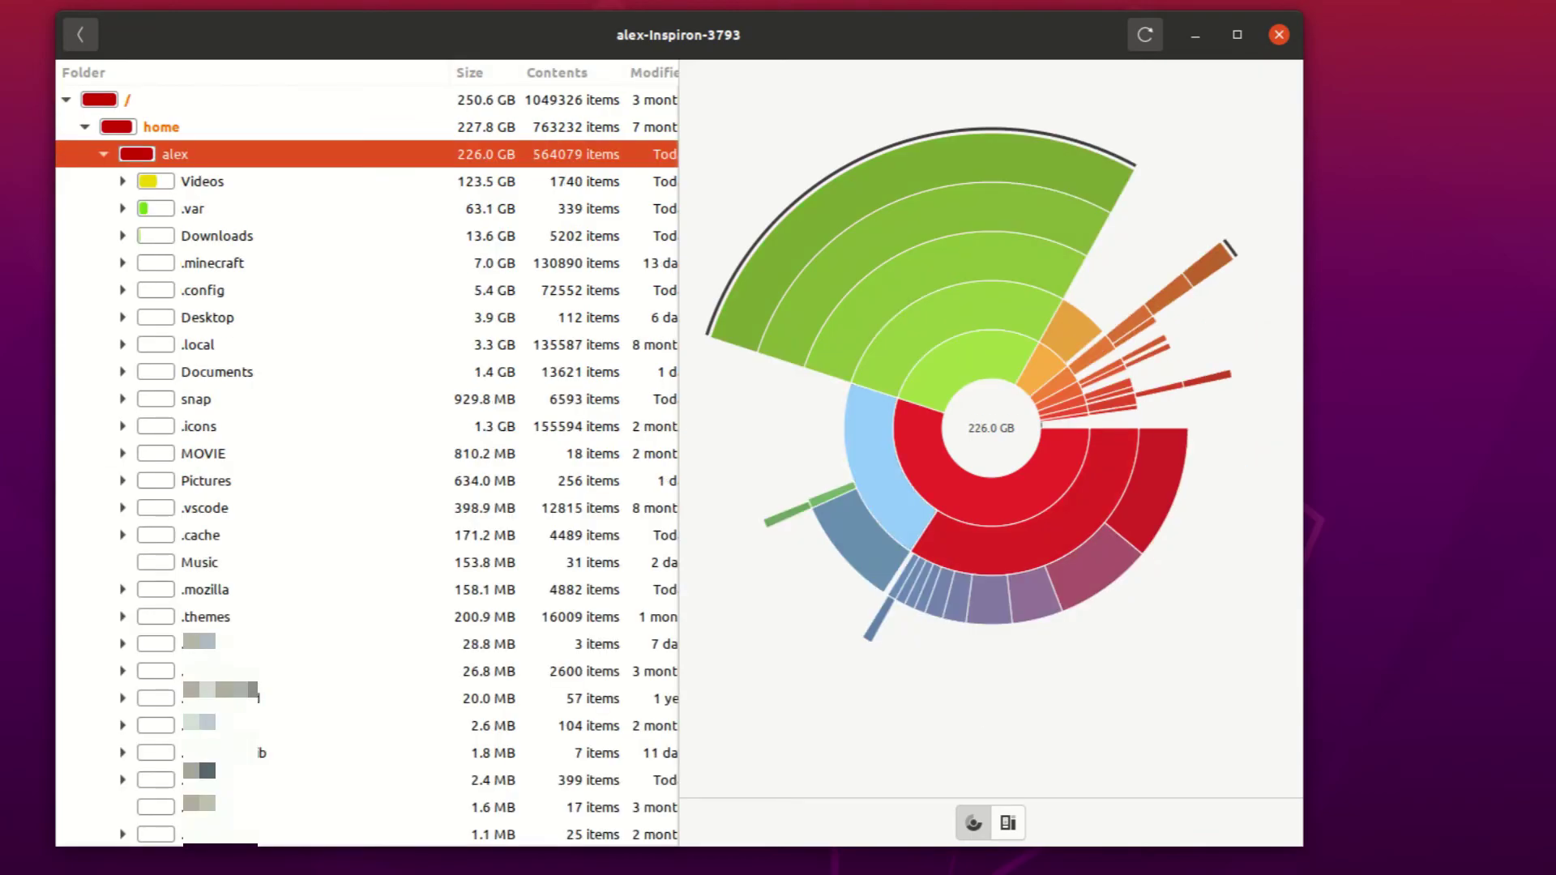